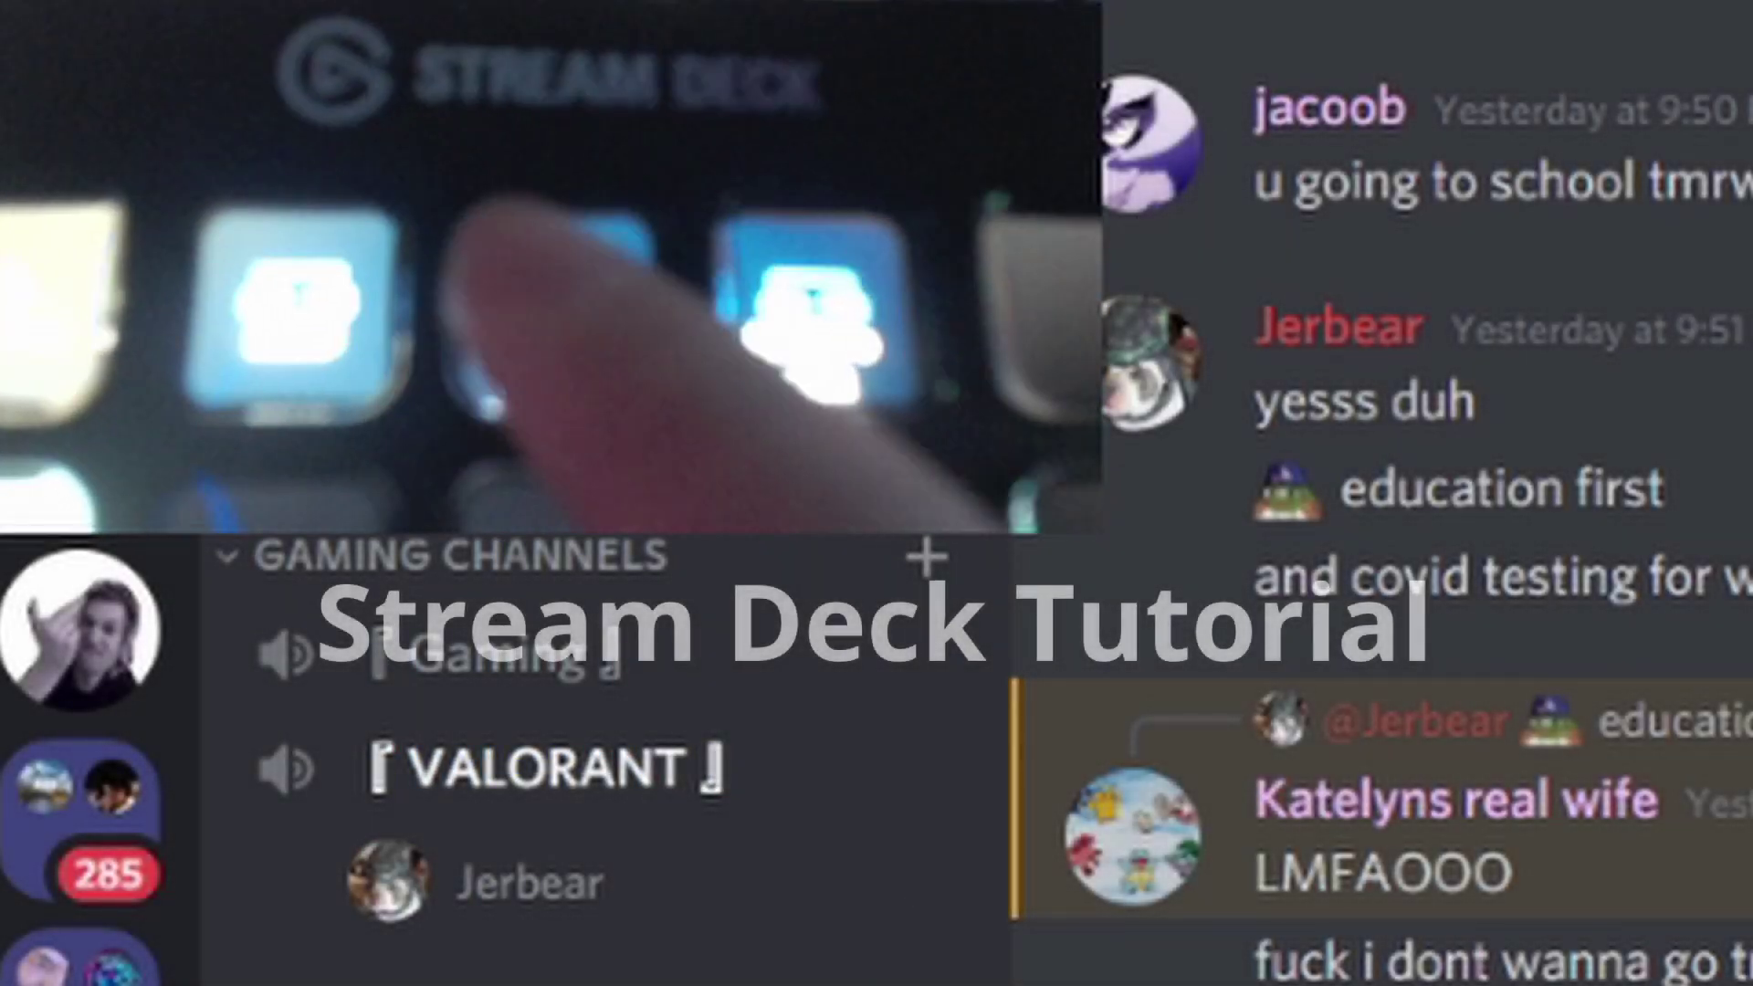
# - Toggle Discord's mute and deafen from the Stream Deck with the Ctrl+Shift+D shortcut
pyautogui.hotkey('ctrl', 'shift', 'd')
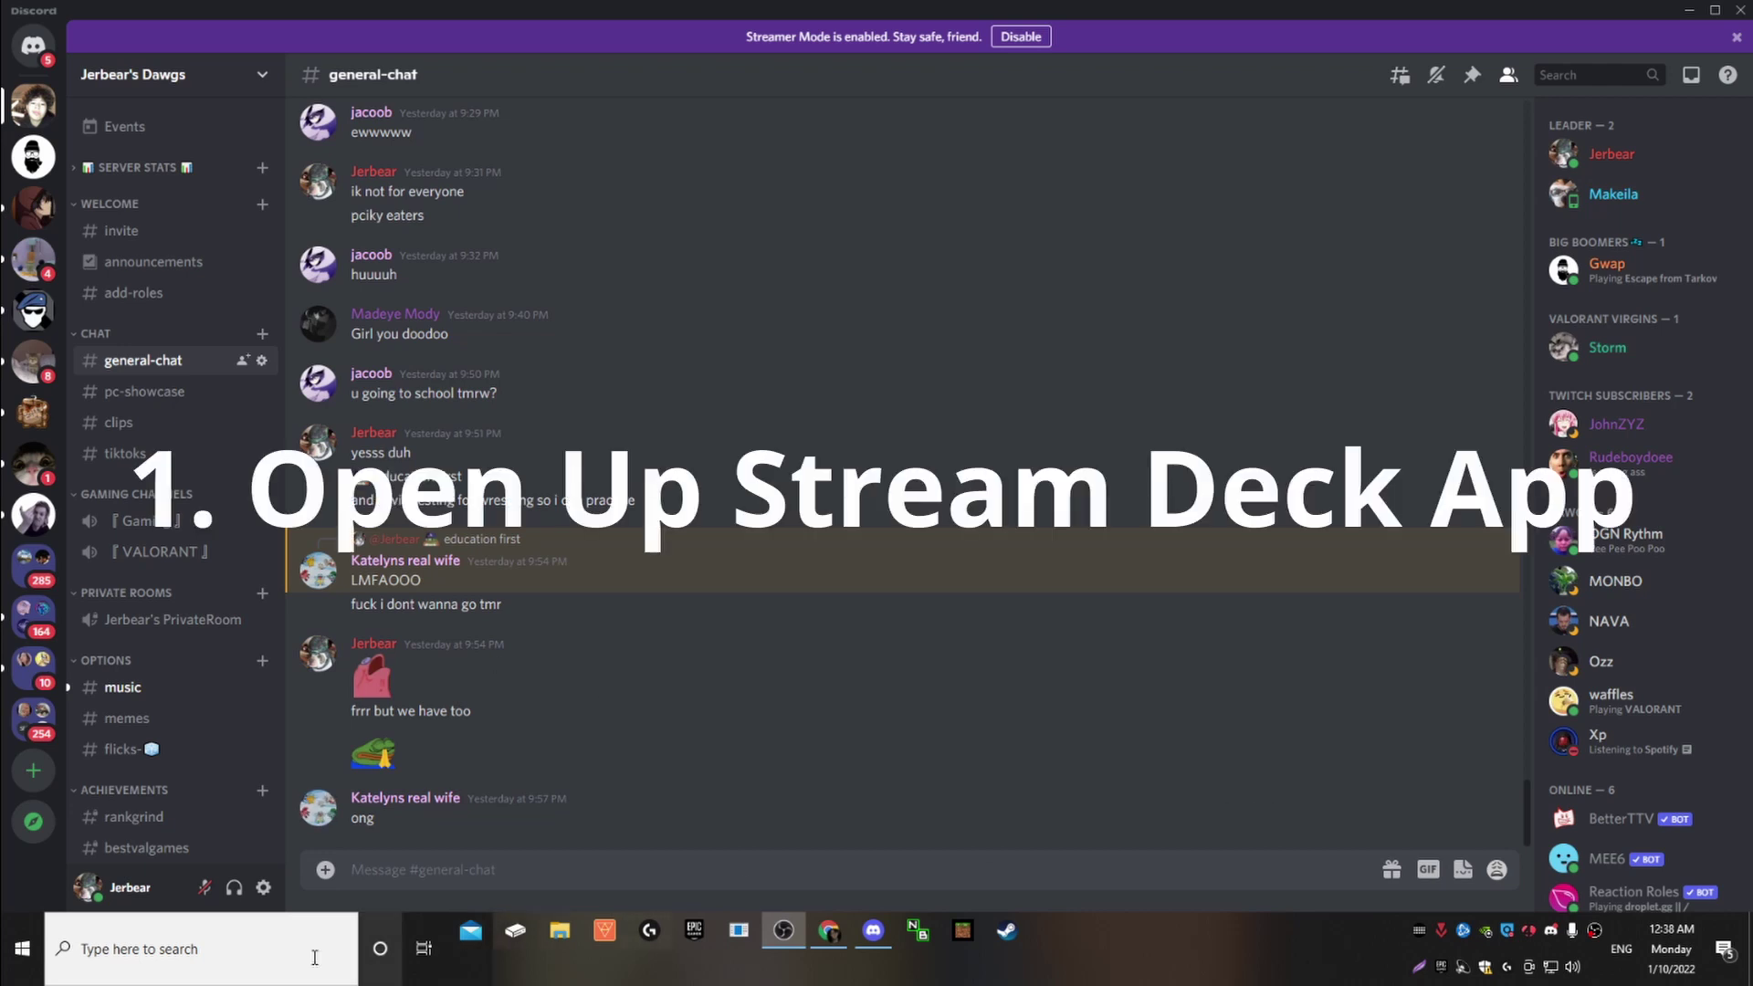
# - Launch the Stream Deck app from Windows search and move its window left
pyautogui.click(168, 951)
pyautogui.write('stream')
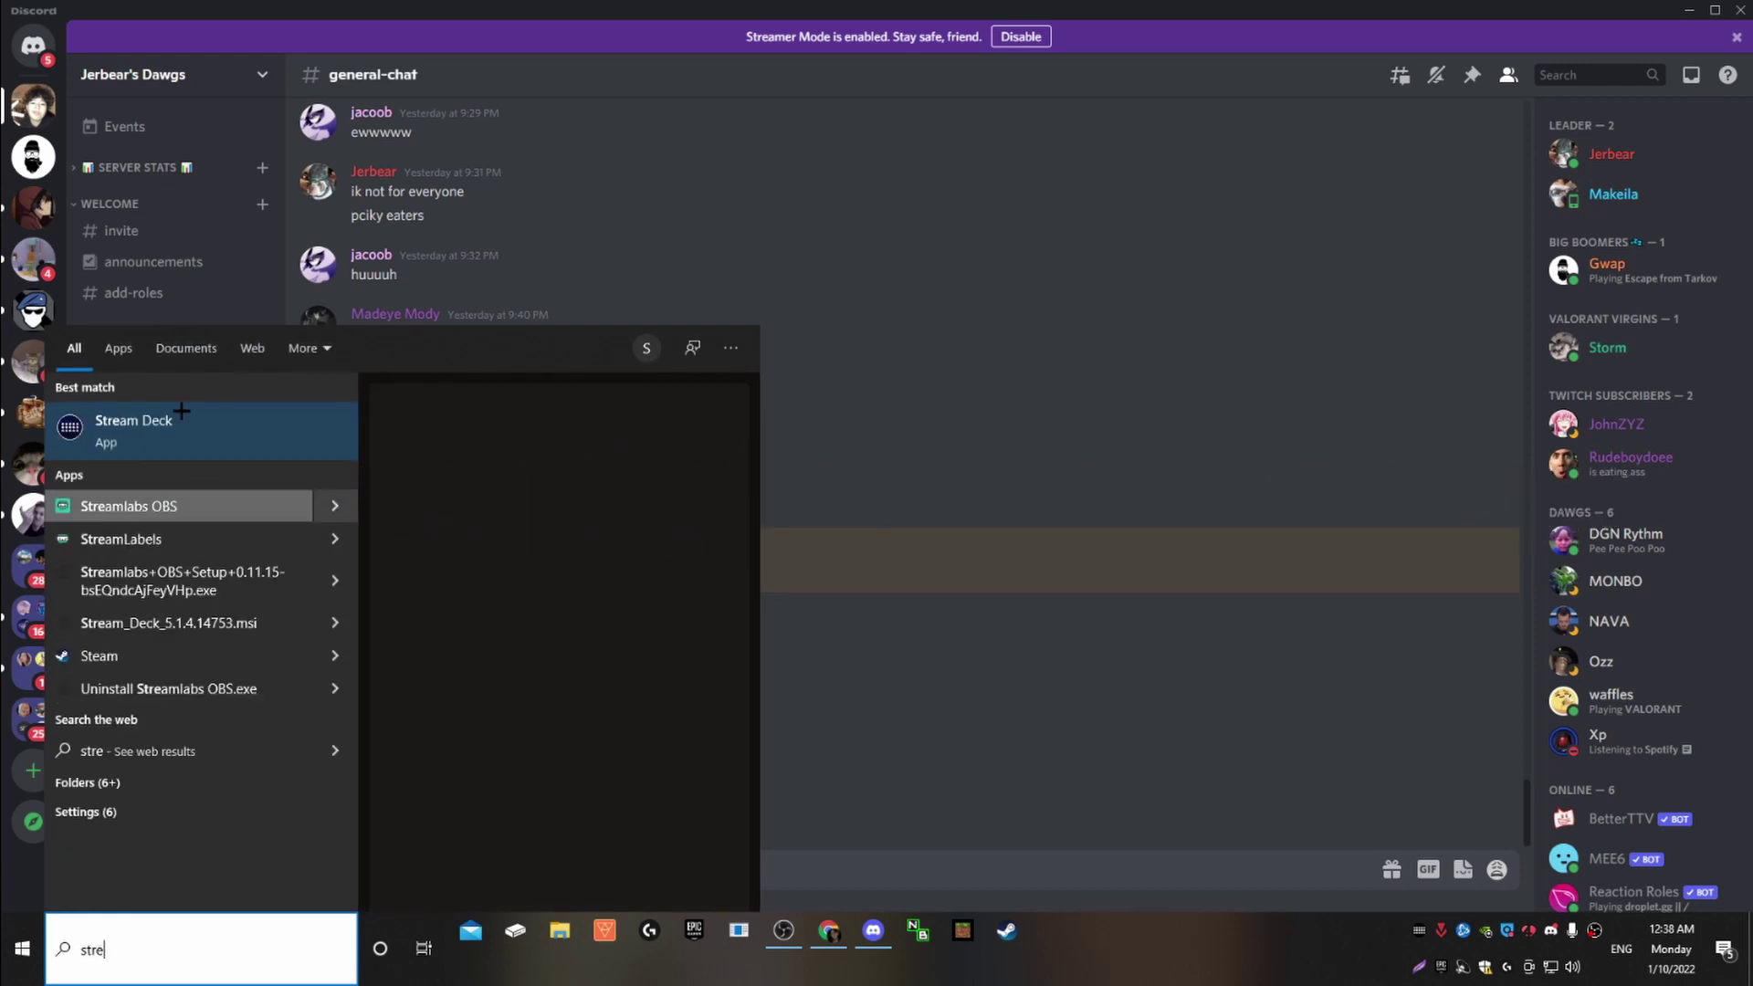
pyautogui.press('Return')
pyautogui.moveTo(1032, 189); pyautogui.dragTo(592, 137)
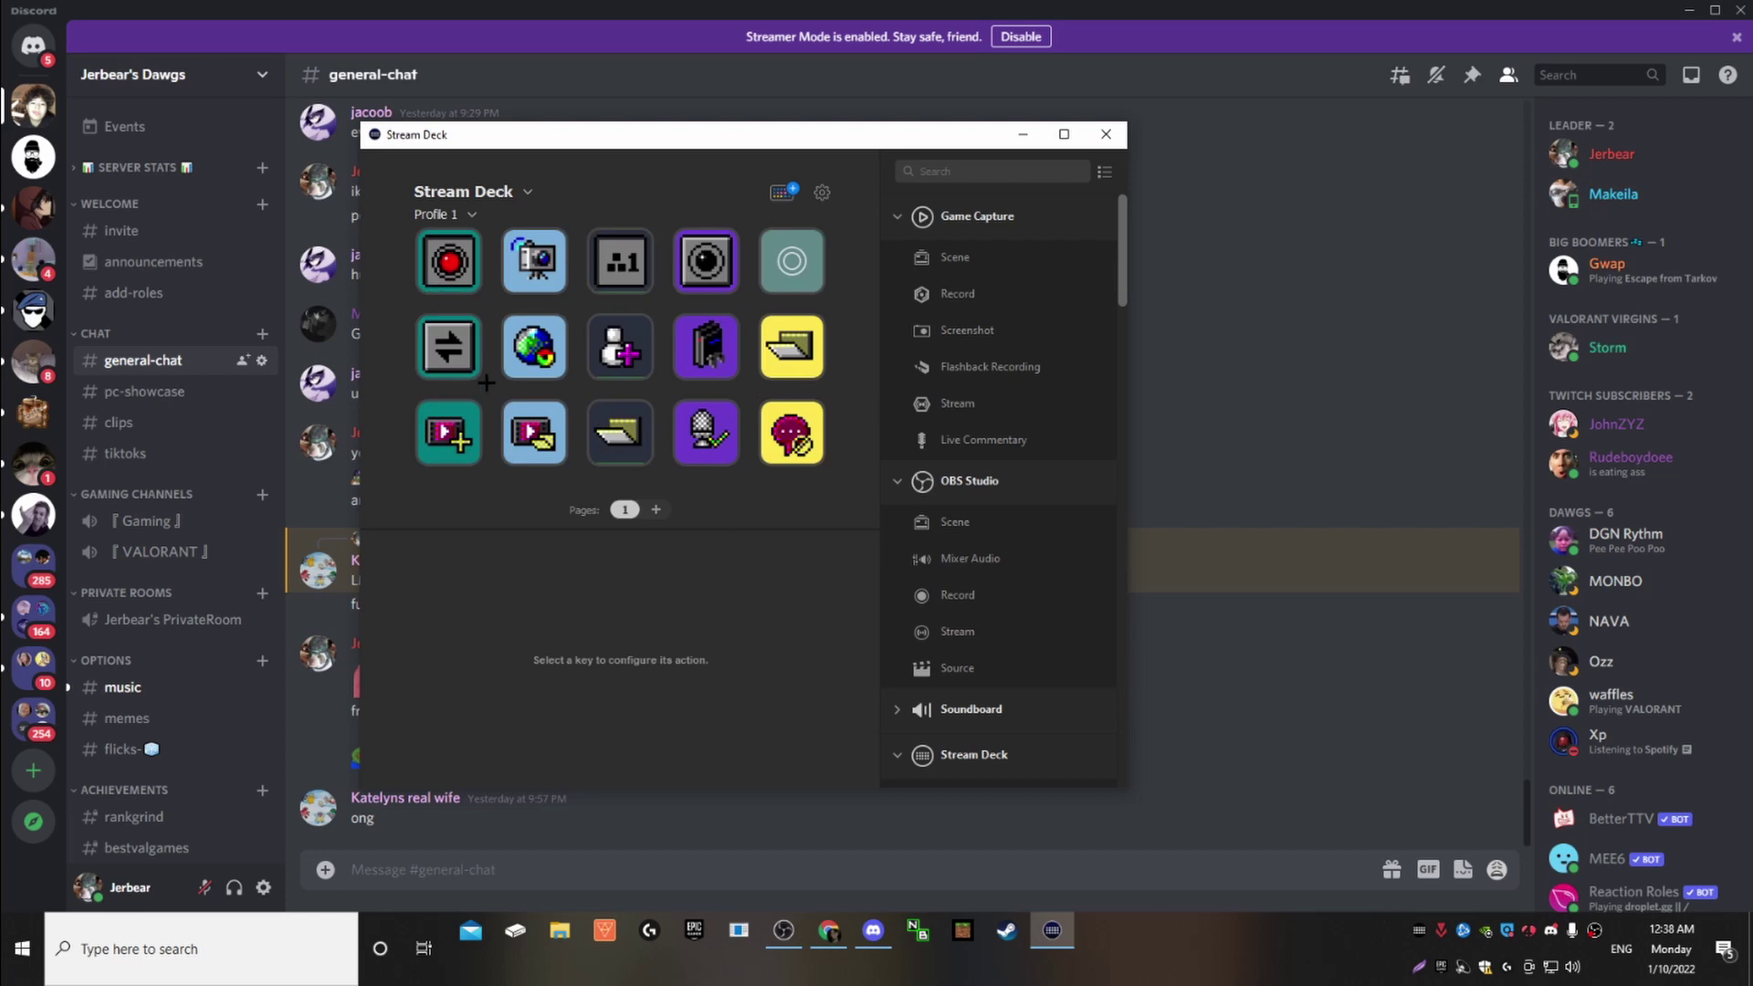
# - Browse the folder with the existing Mute and Deafen keys, return to the main page, and show the profile list
pyautogui.doubleClick(438, 360)
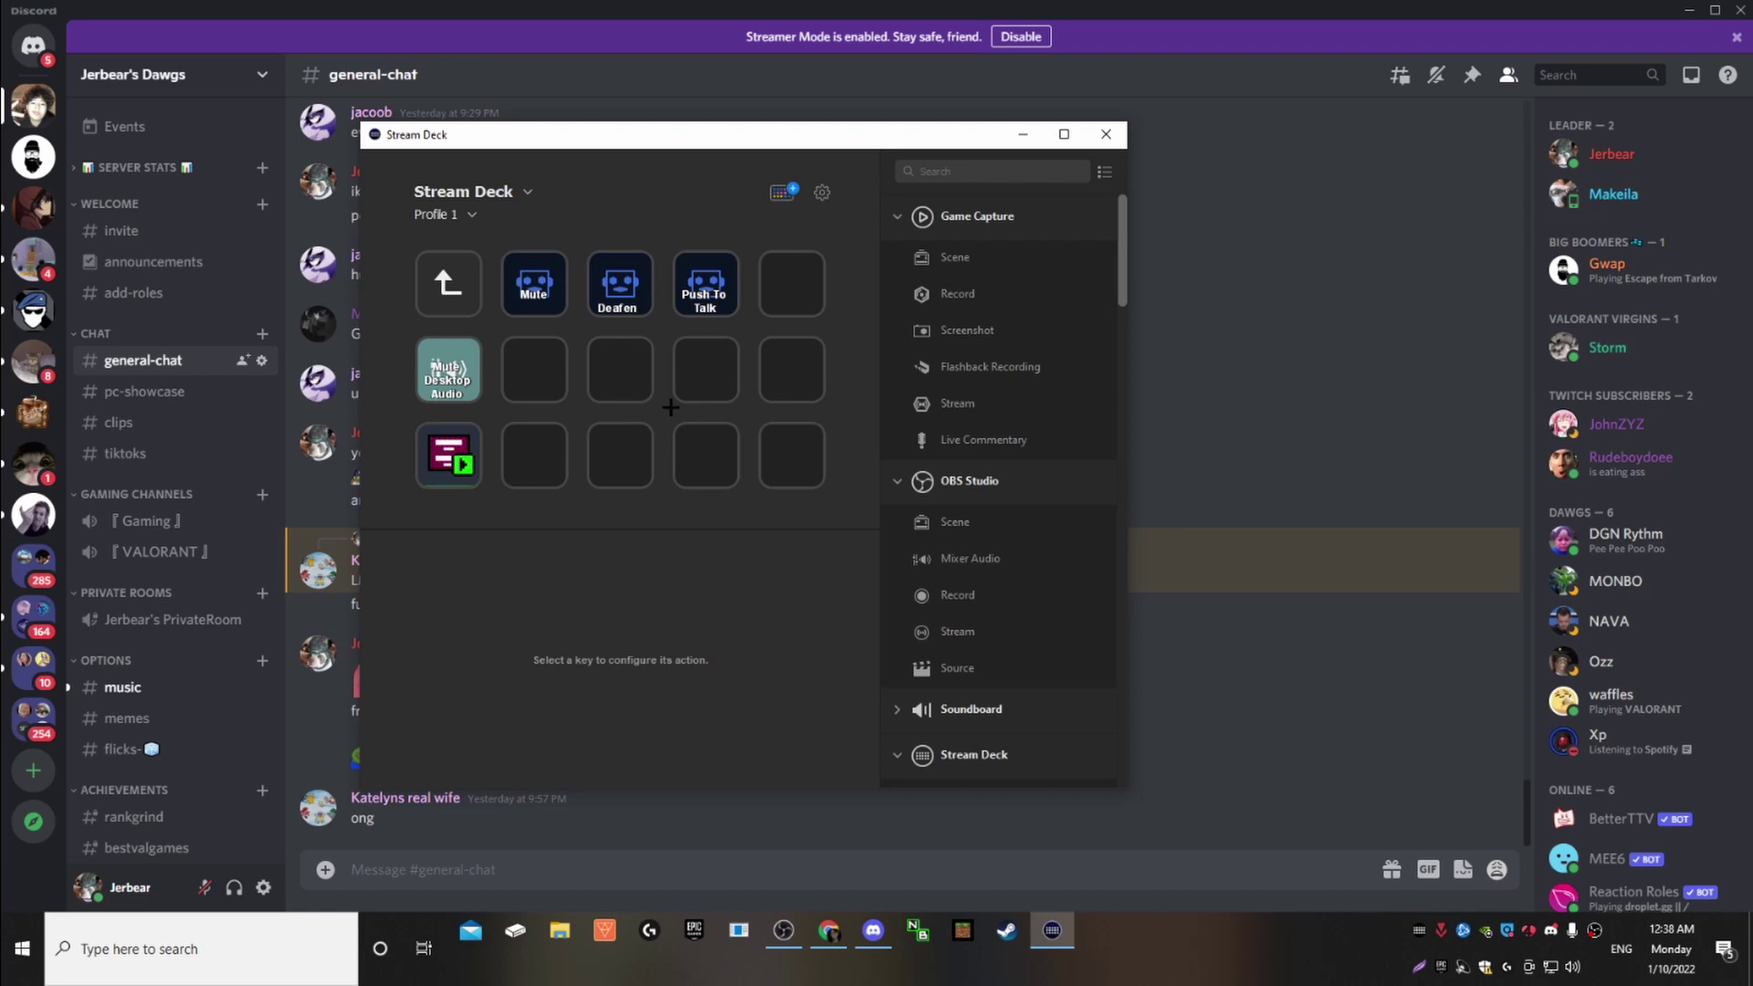
pyautogui.doubleClick(455, 294)
pyautogui.click(442, 214)
# - Switch to Profile 2 and move the WELCOME key to the top-left slot
pyautogui.click(456, 300)
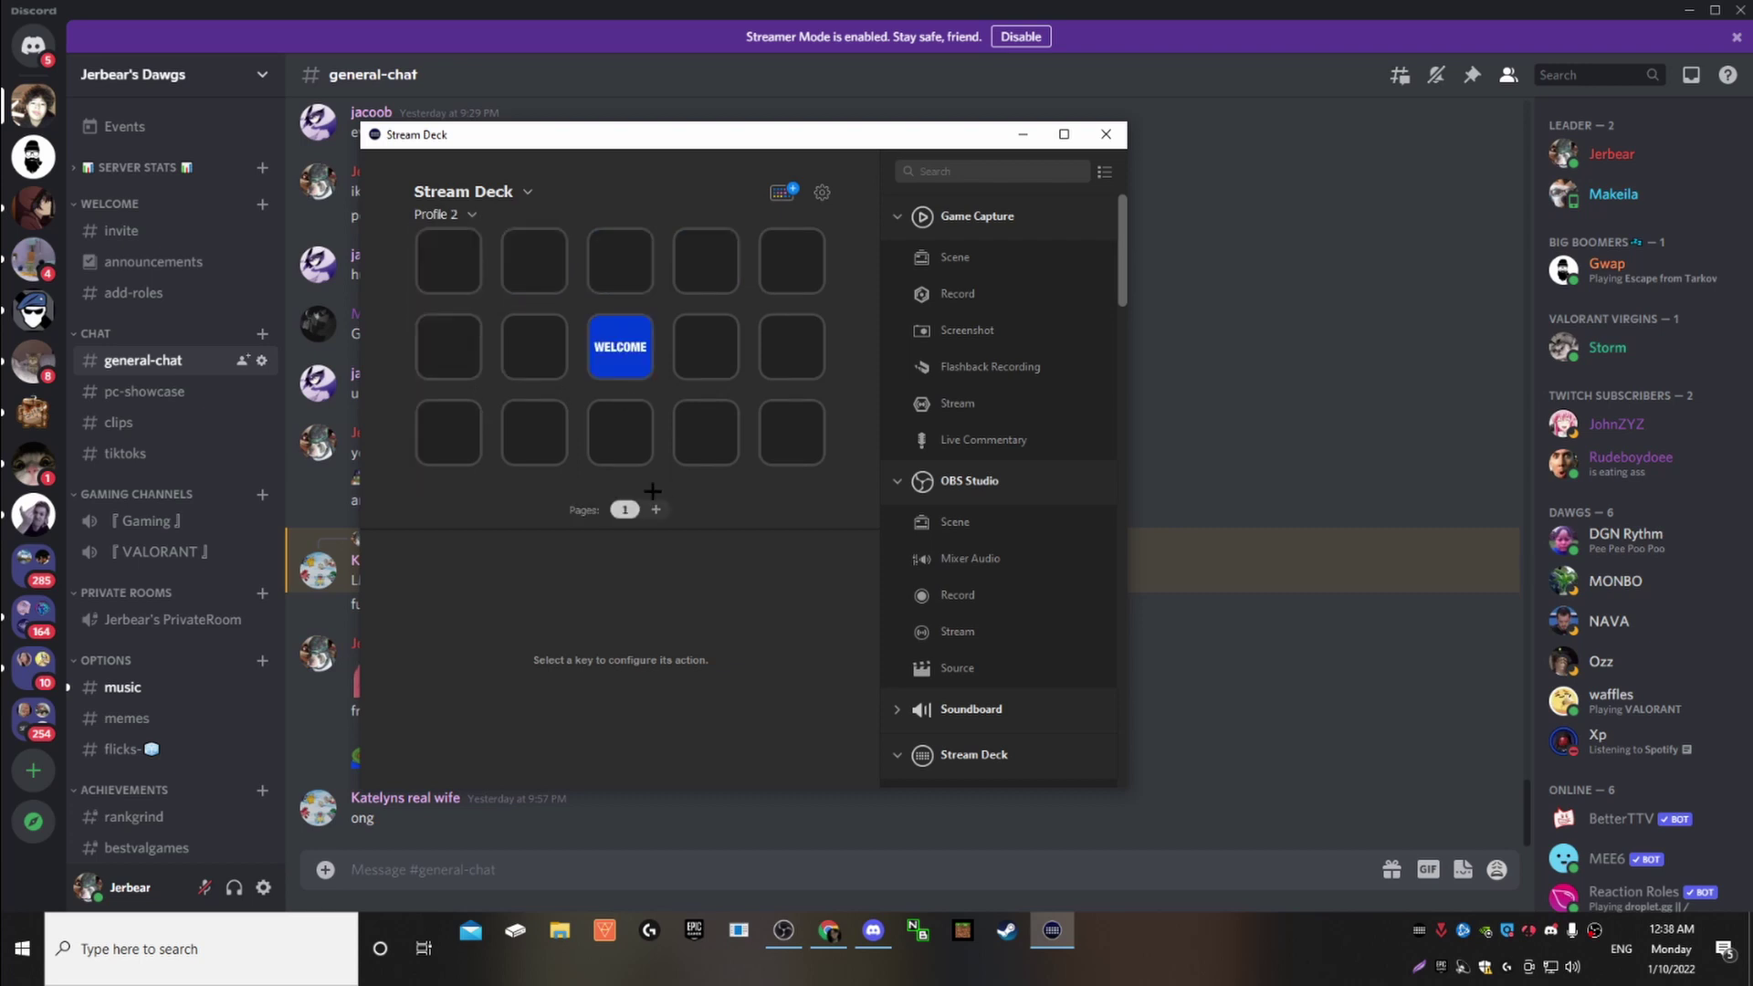
pyautogui.click(634, 368)
pyautogui.moveTo(633, 367); pyautogui.dragTo(448, 261)
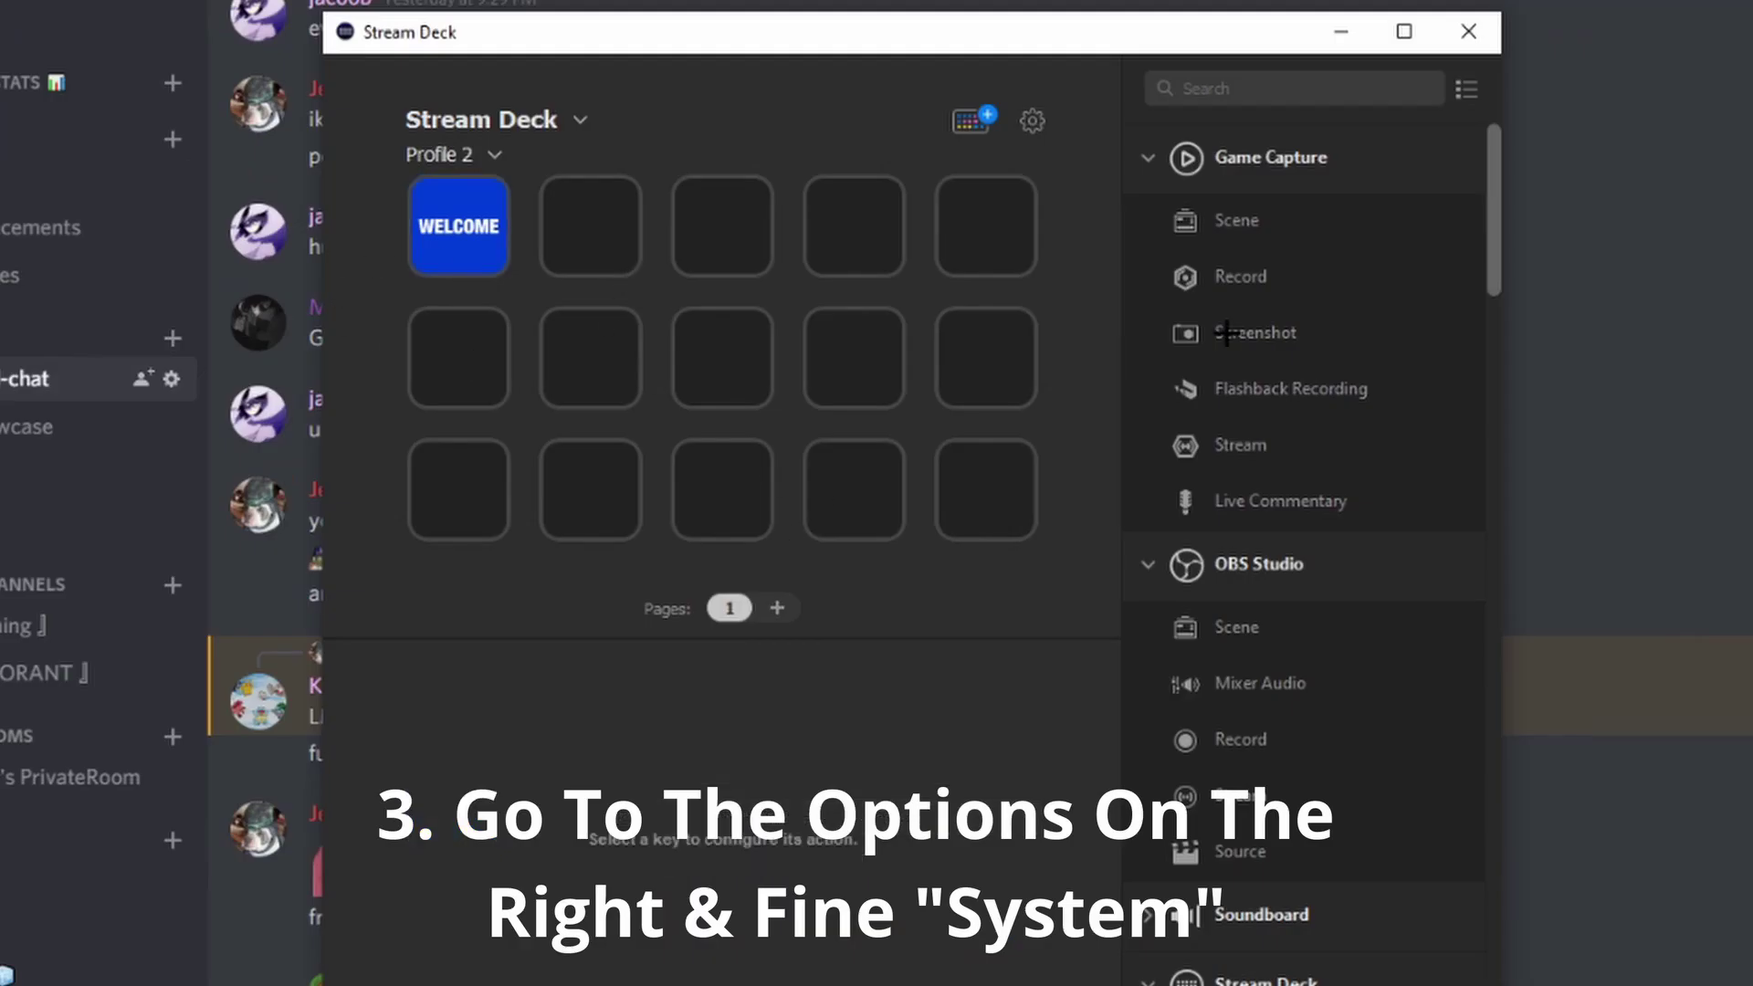
# - Add a System Hotkey action to the centre key and title it 'mute'
pyautogui.scroll(-3, 1305, 506)
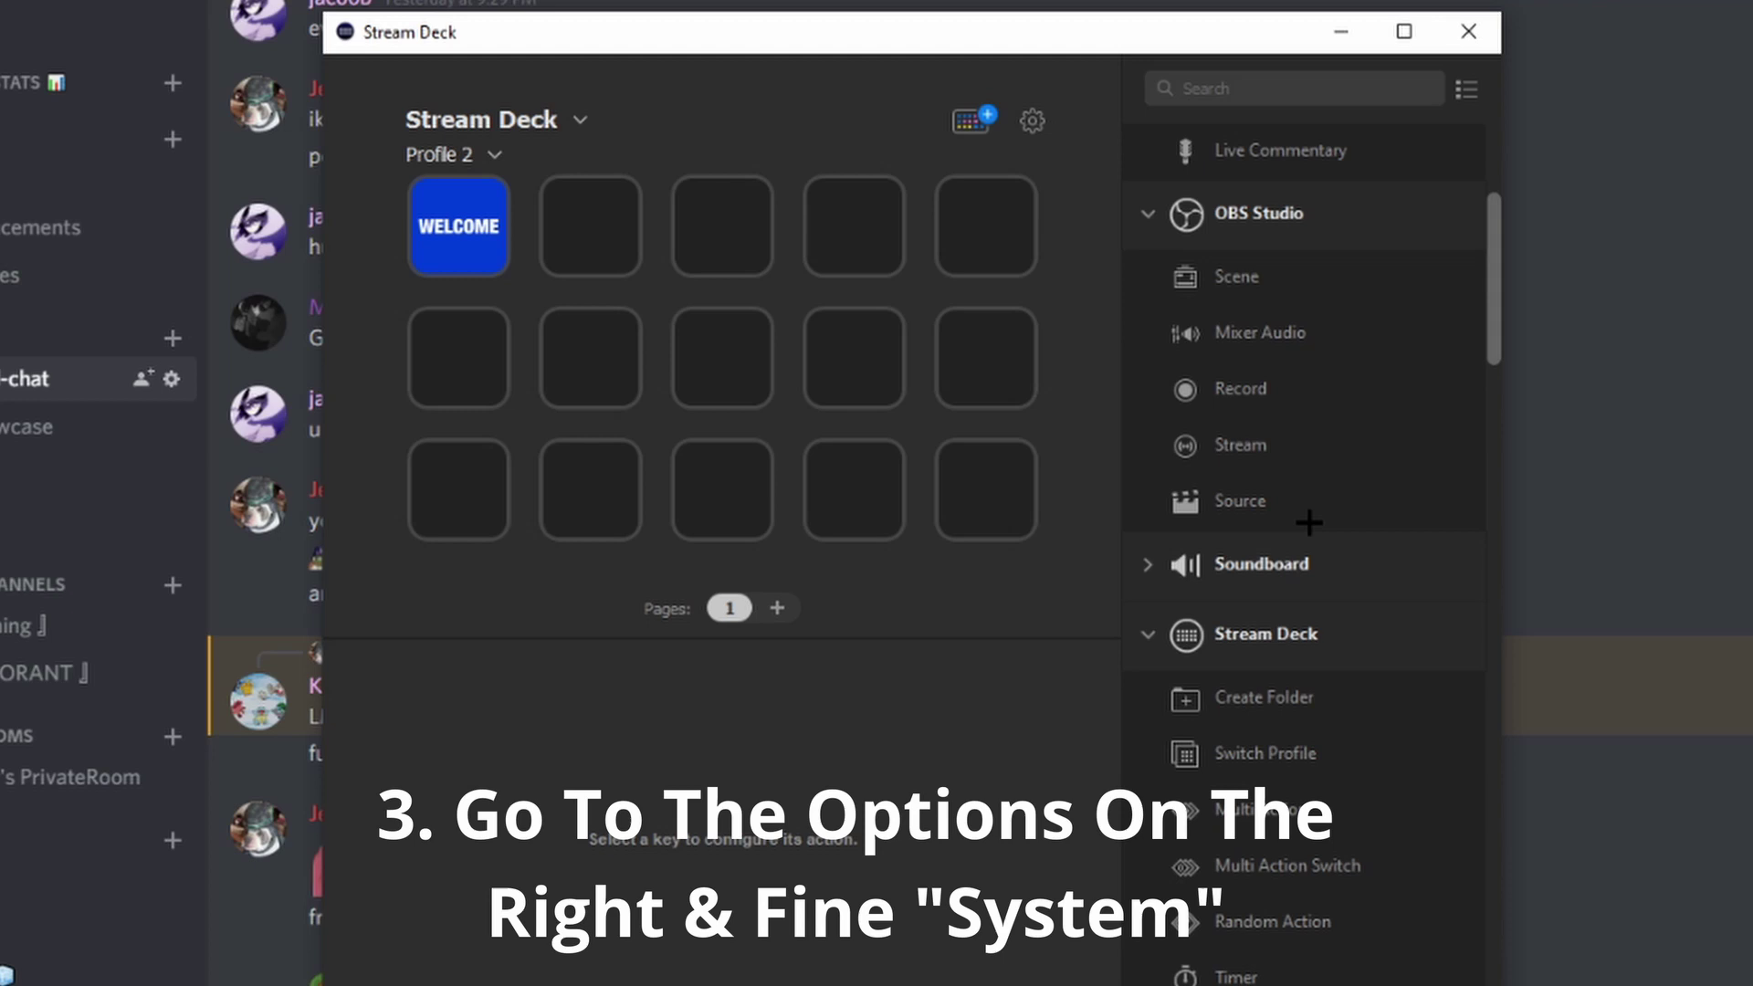
pyautogui.scroll(-3, 1324, 501)
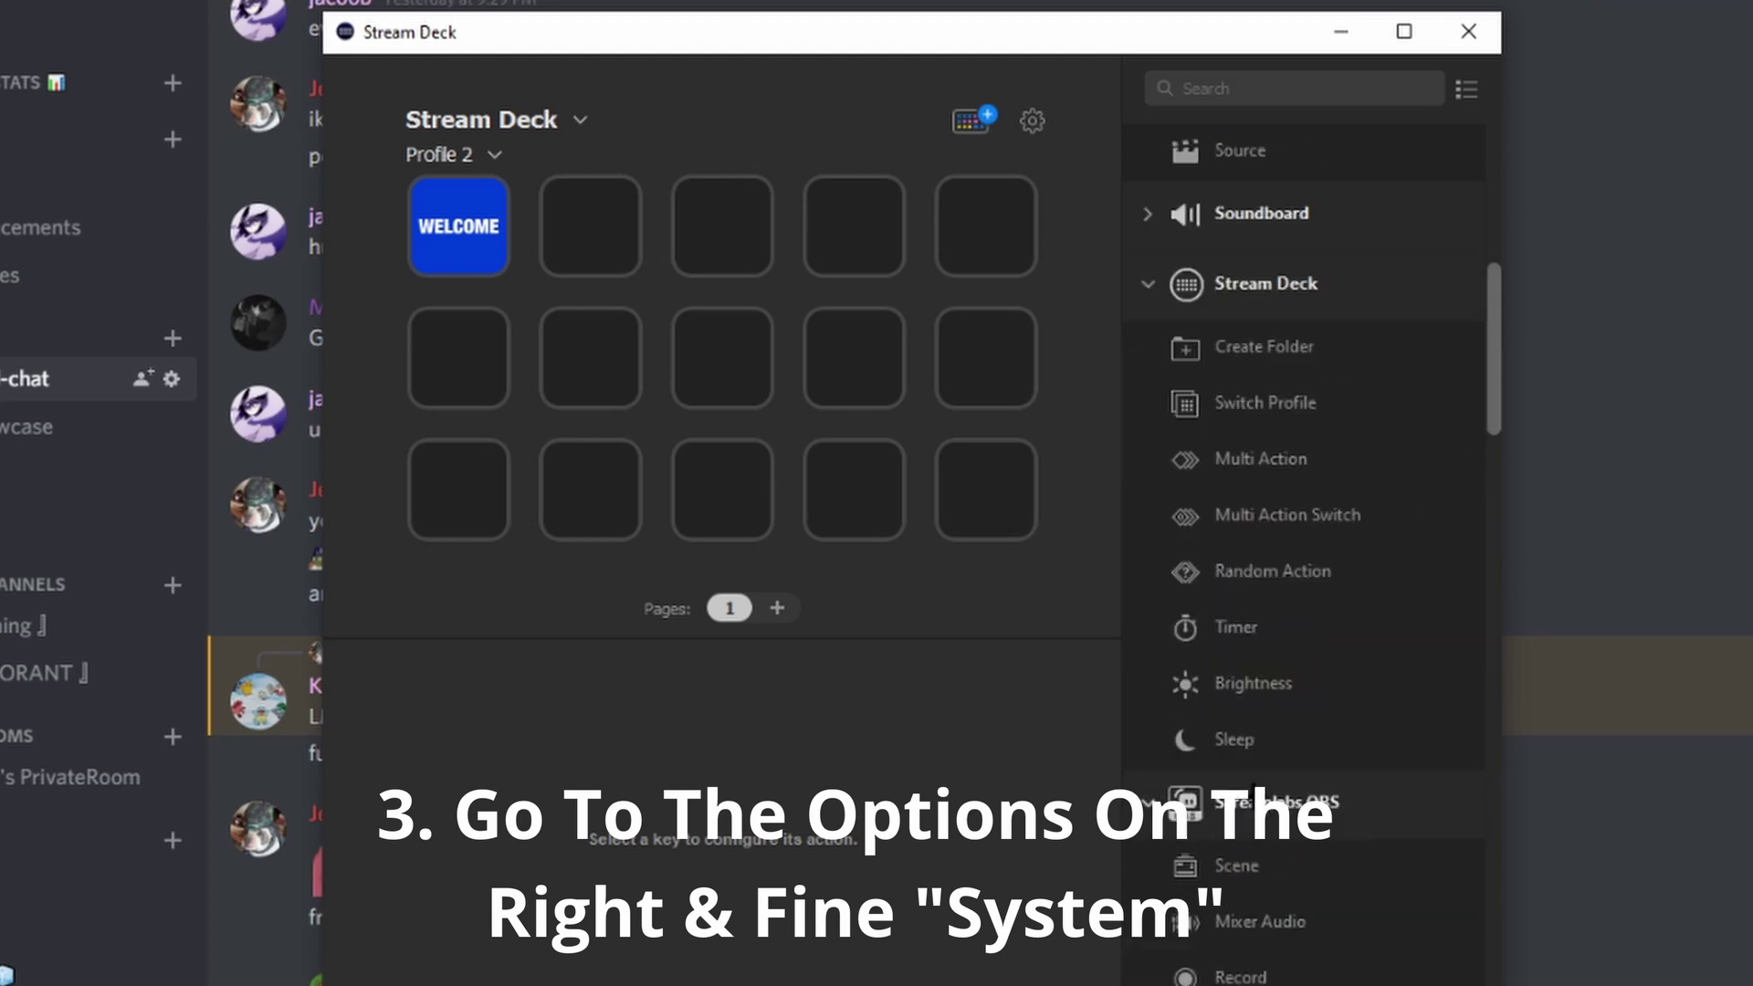
pyautogui.scroll(-6, 1334, 677)
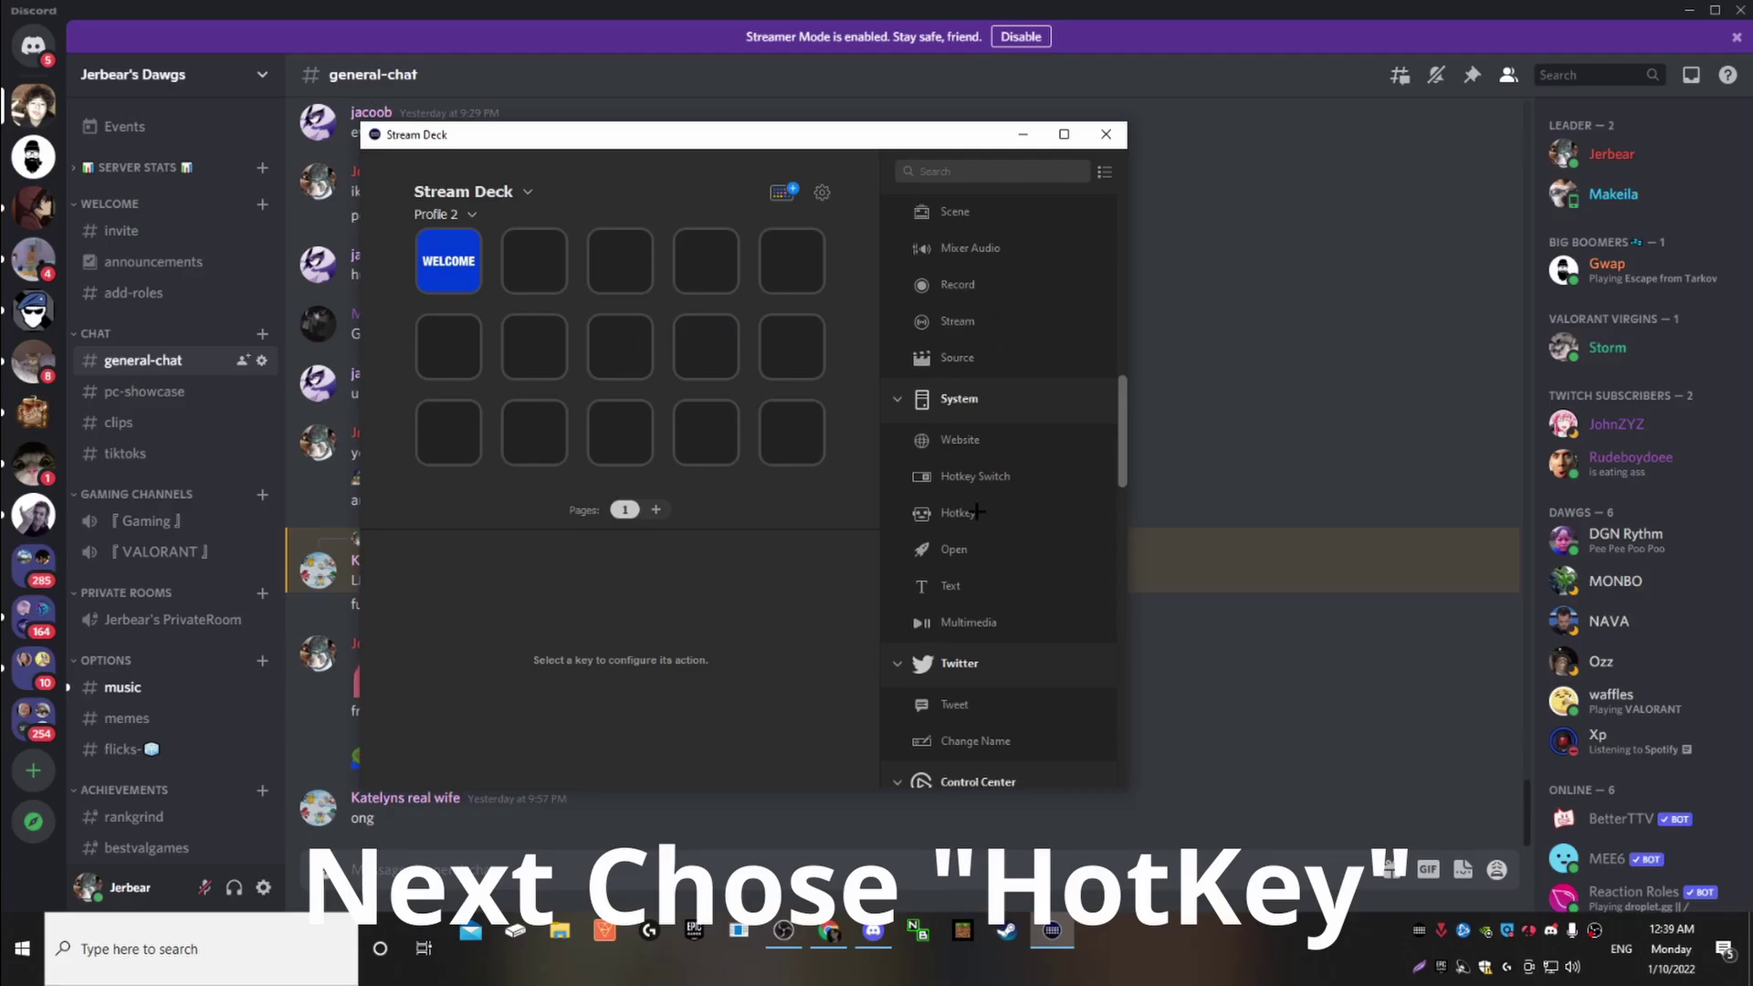
pyautogui.moveTo(977, 512); pyautogui.dragTo(645, 381)
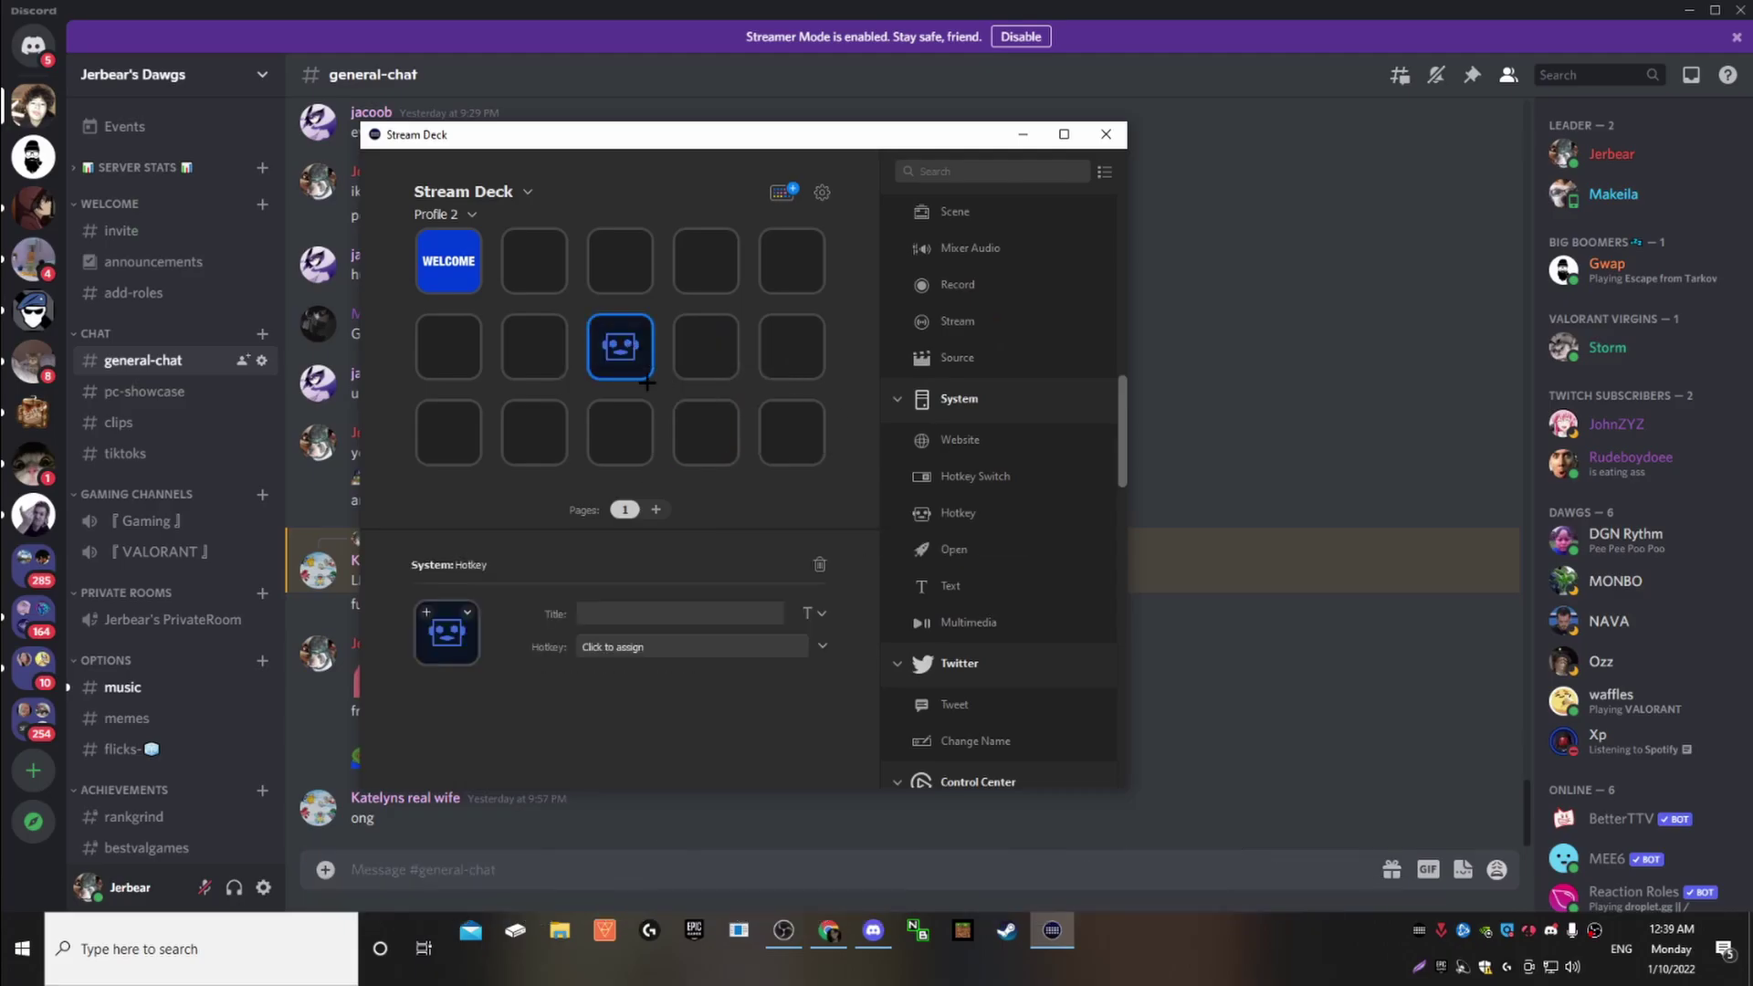
pyautogui.click(628, 620)
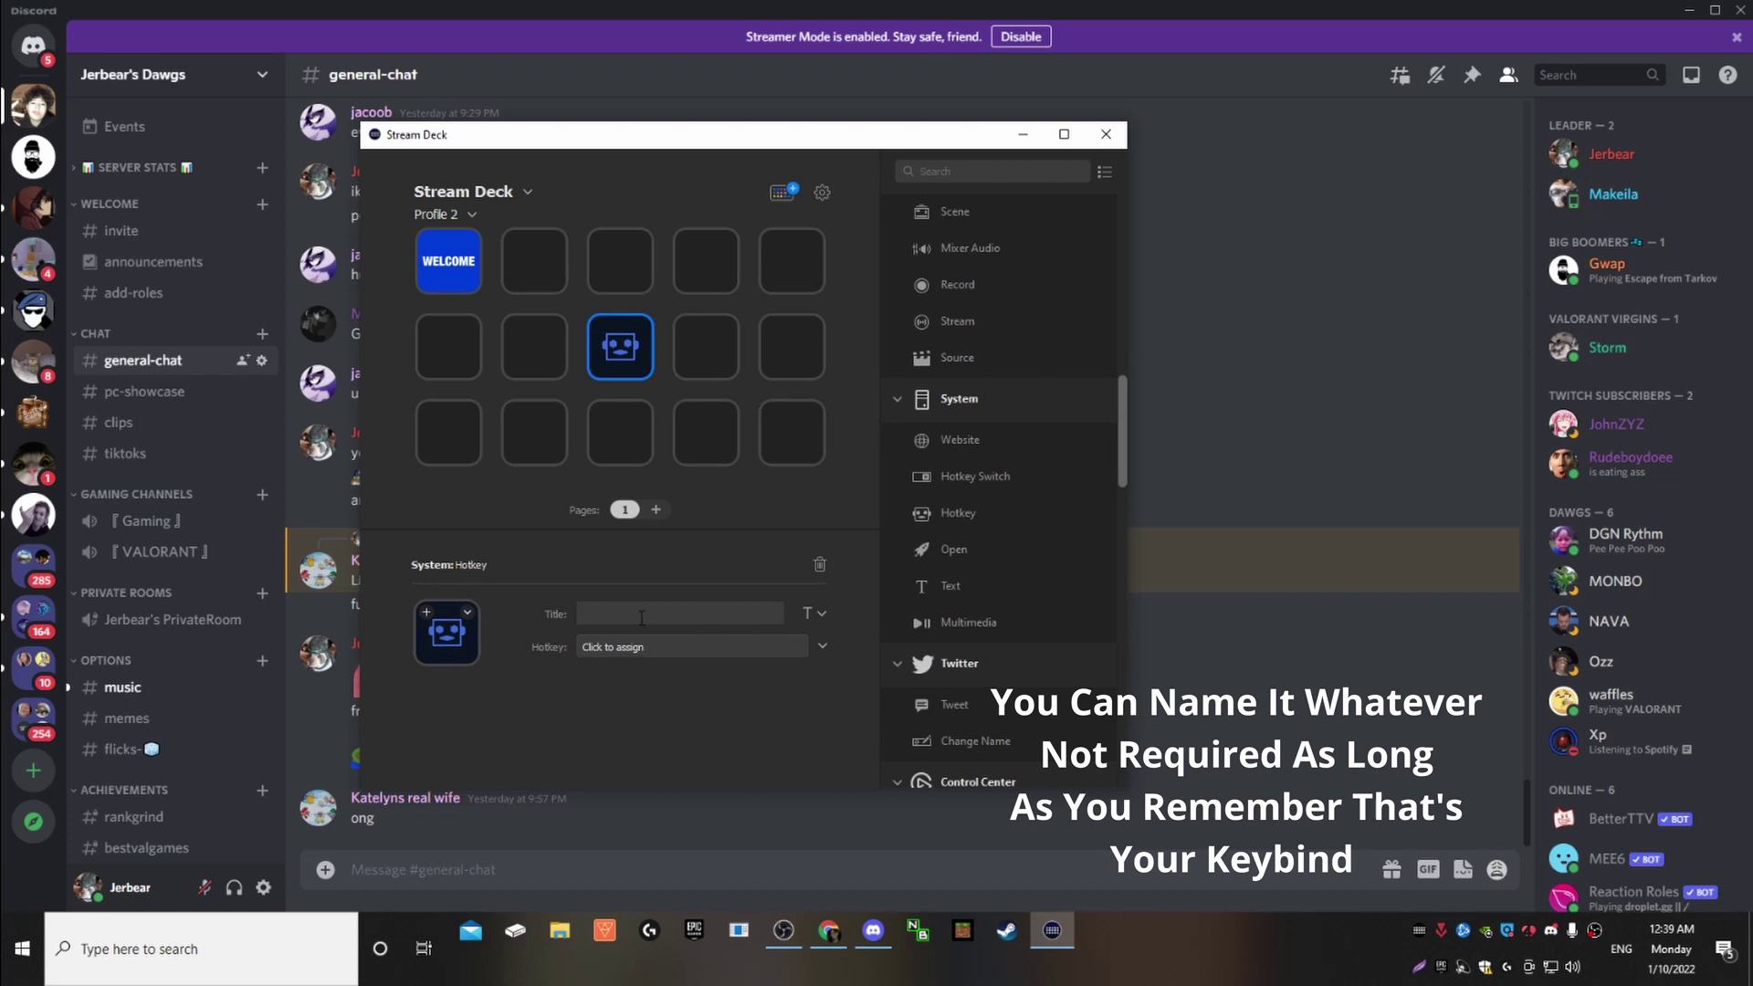
pyautogui.write('mute')
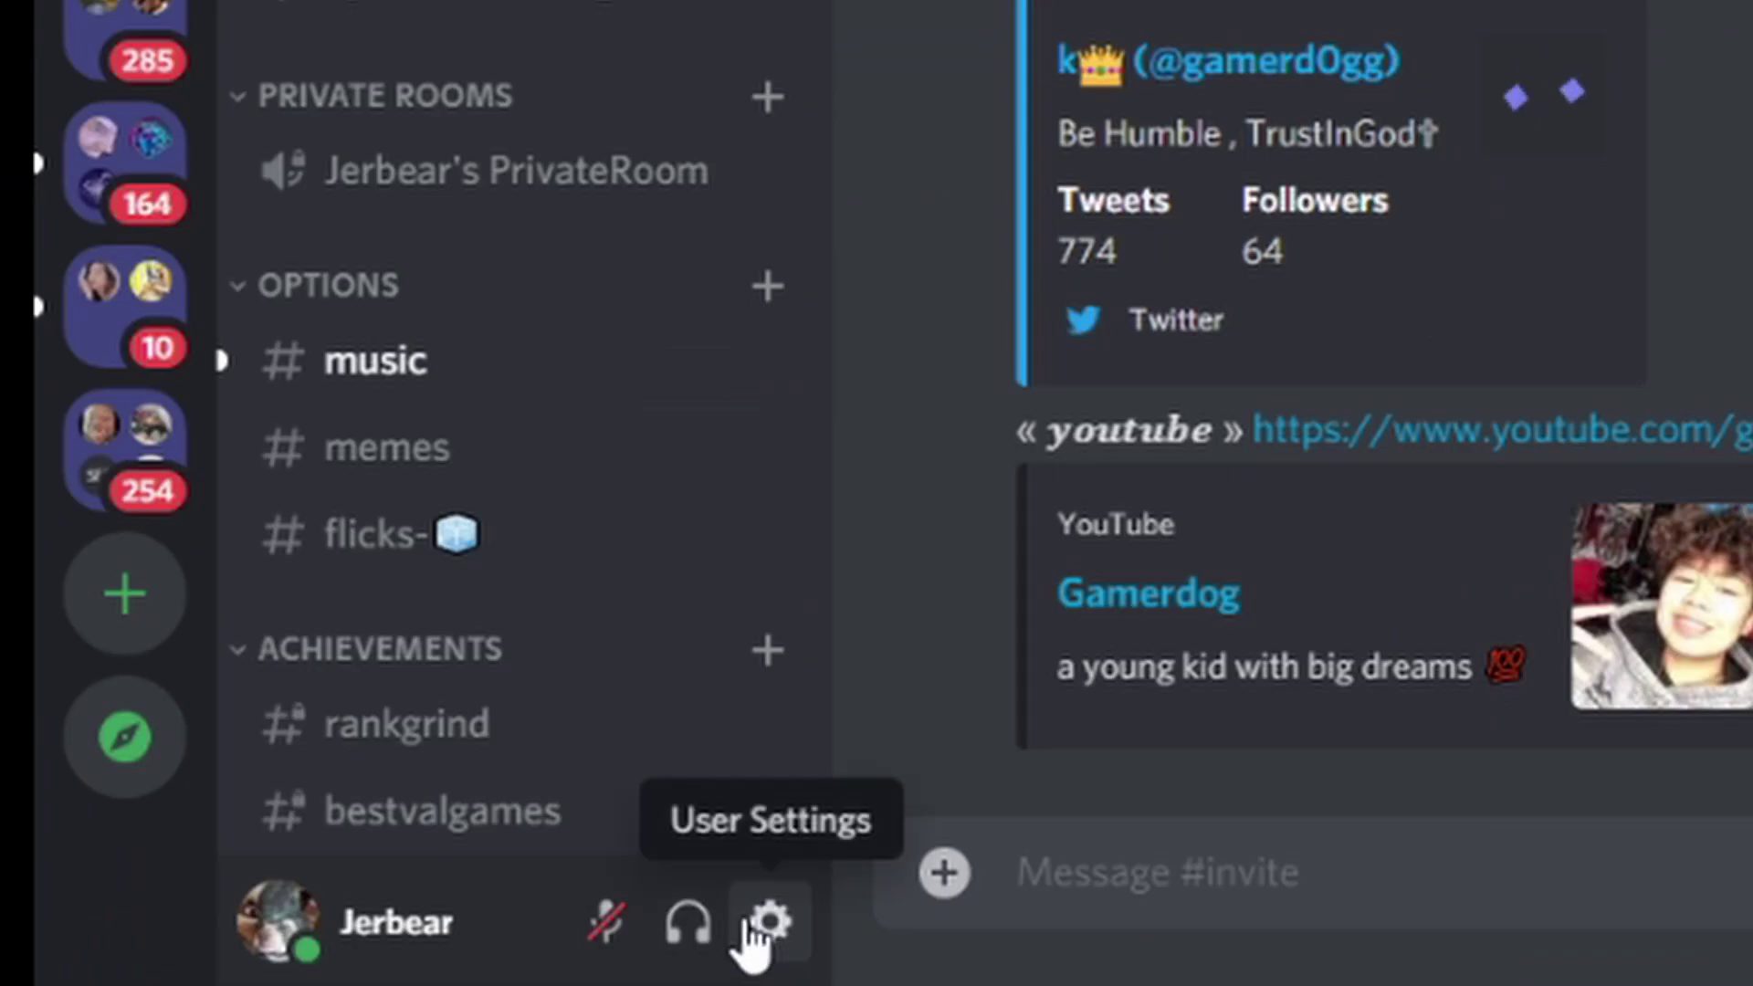
# - In Discord's Keybinds settings, add a new keybind row with Toggle Mute as its action
pyautogui.click(263, 888)
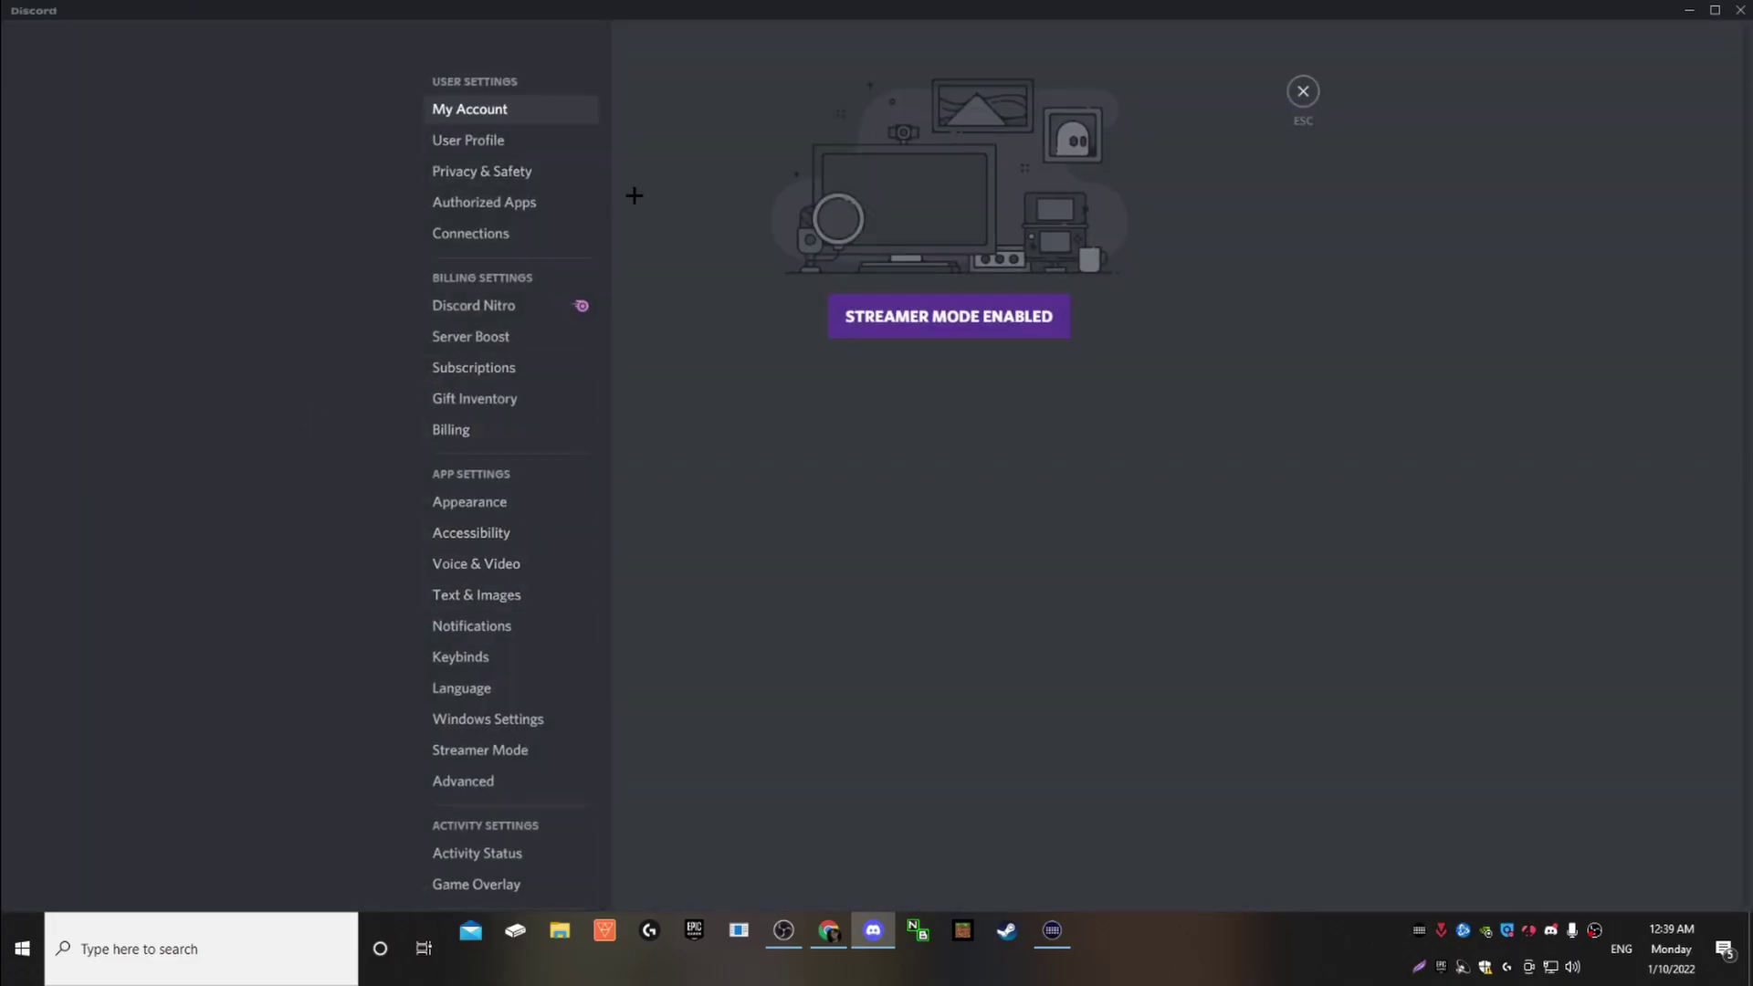
pyautogui.scroll(-2, 476, 721)
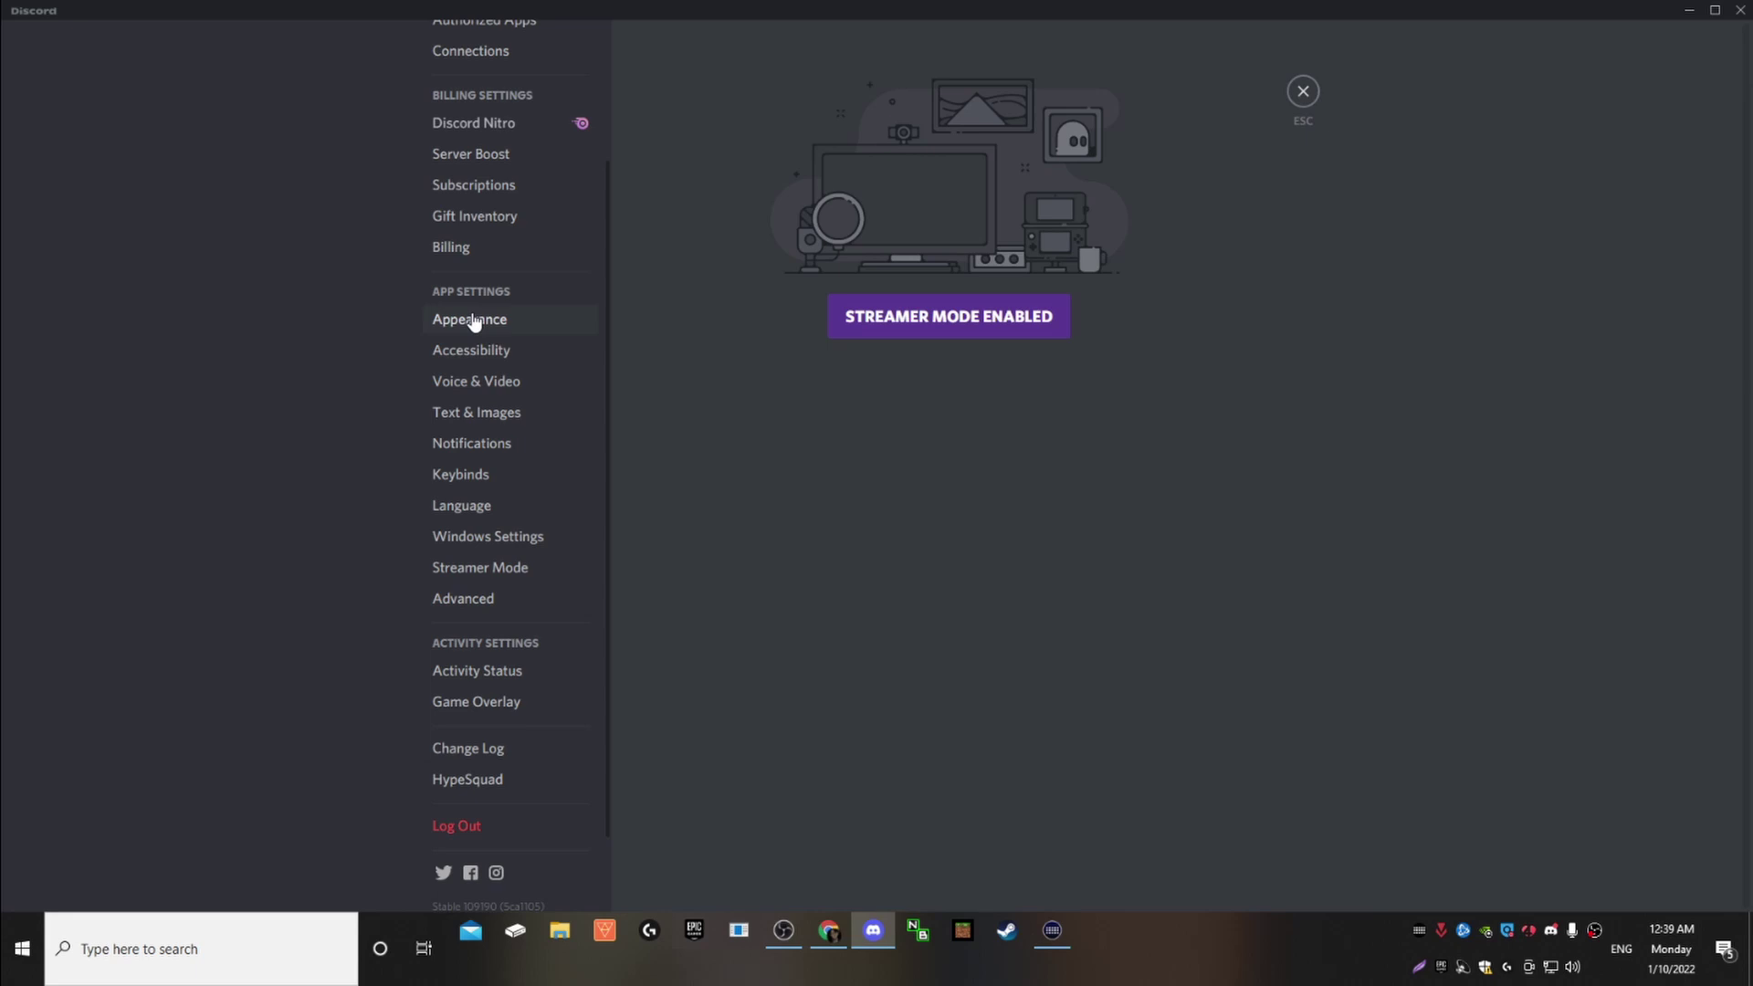
pyautogui.click(479, 474)
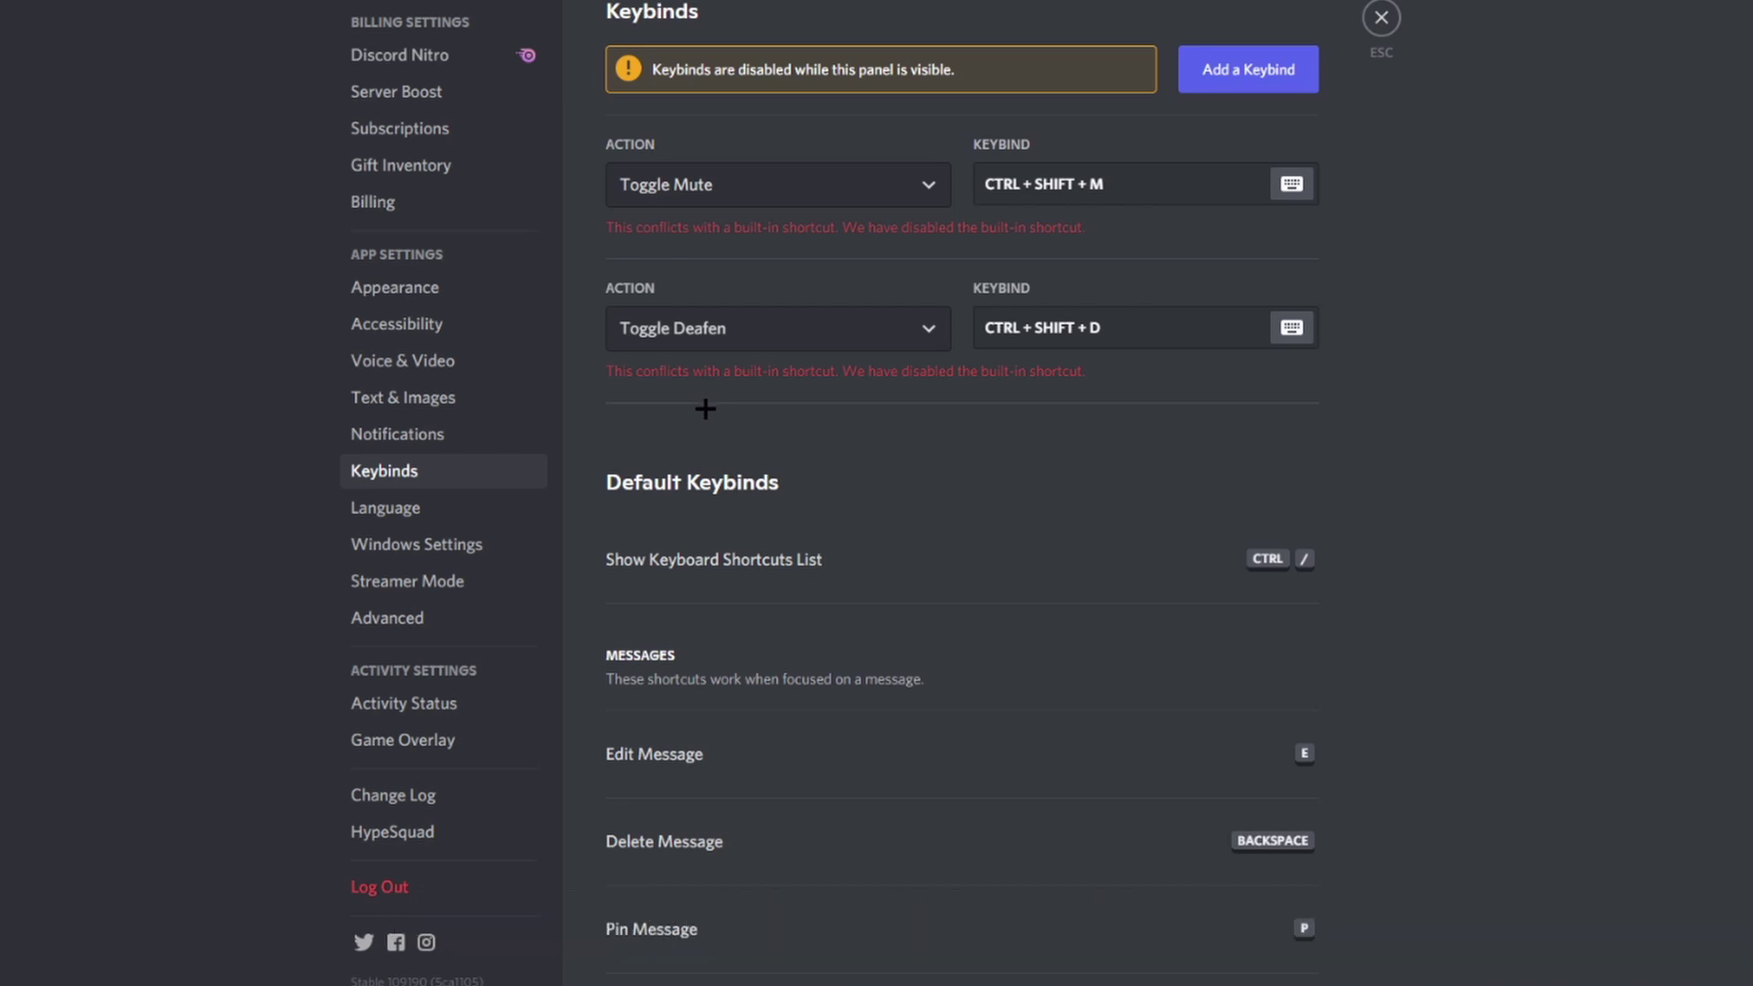
pyautogui.click(1236, 79)
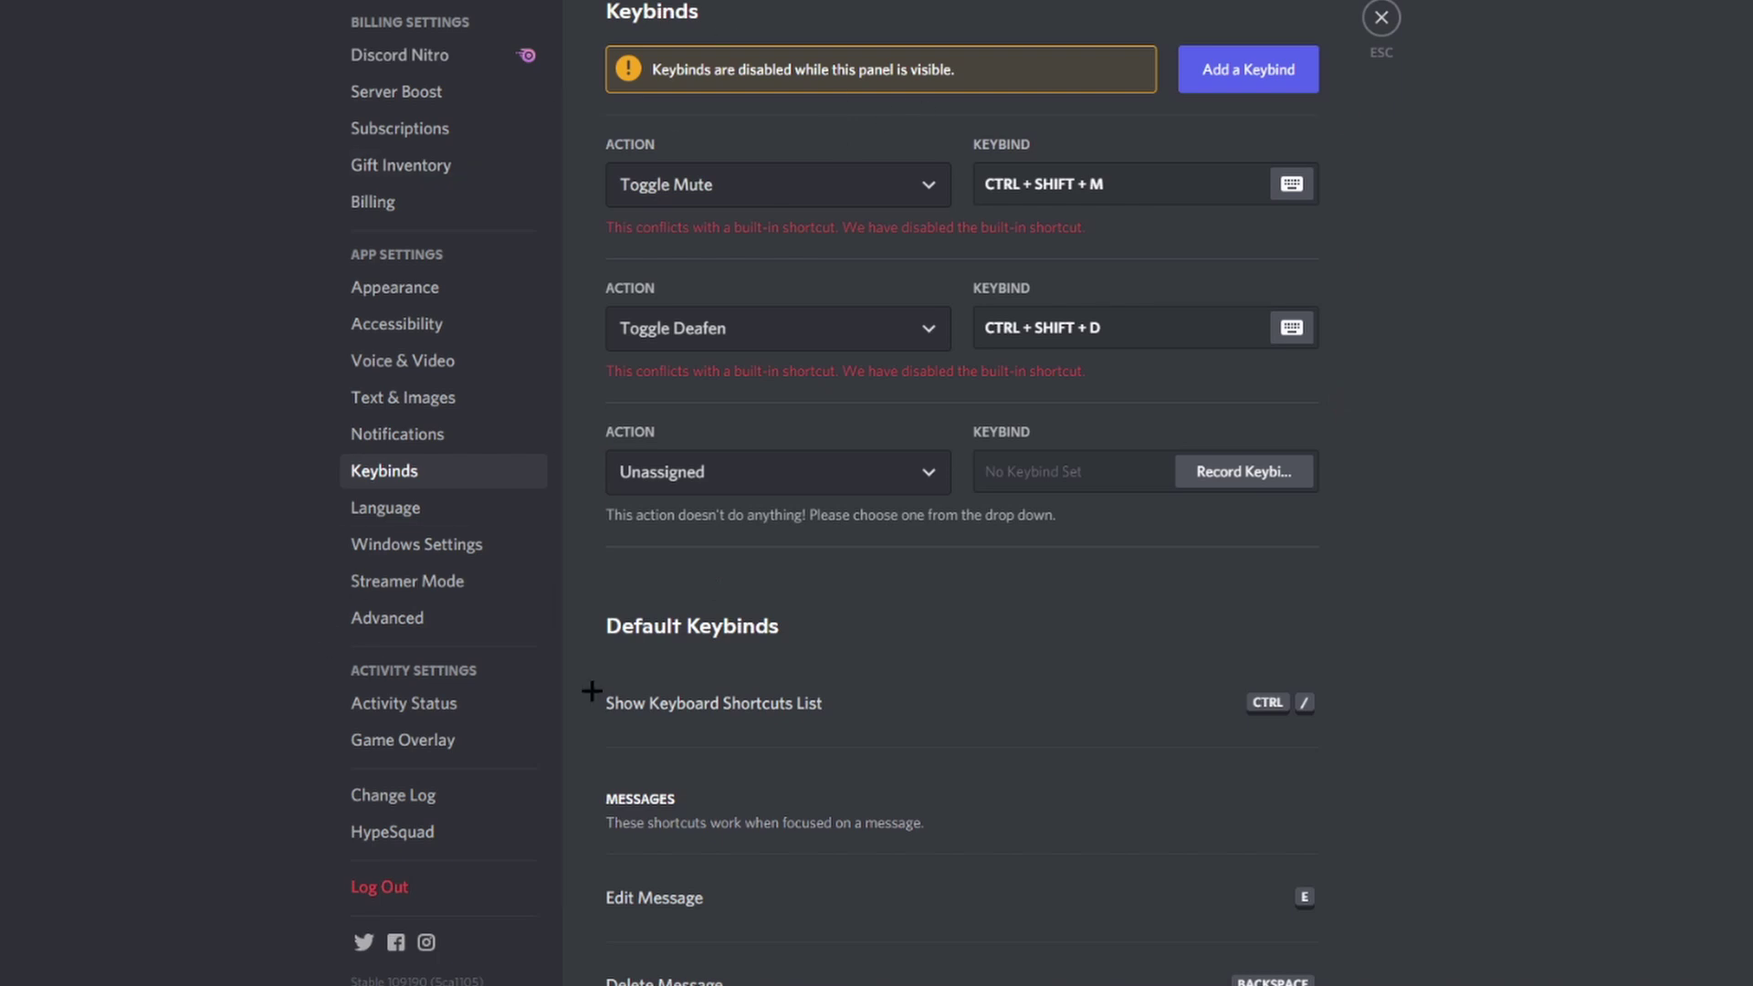
pyautogui.click(753, 488)
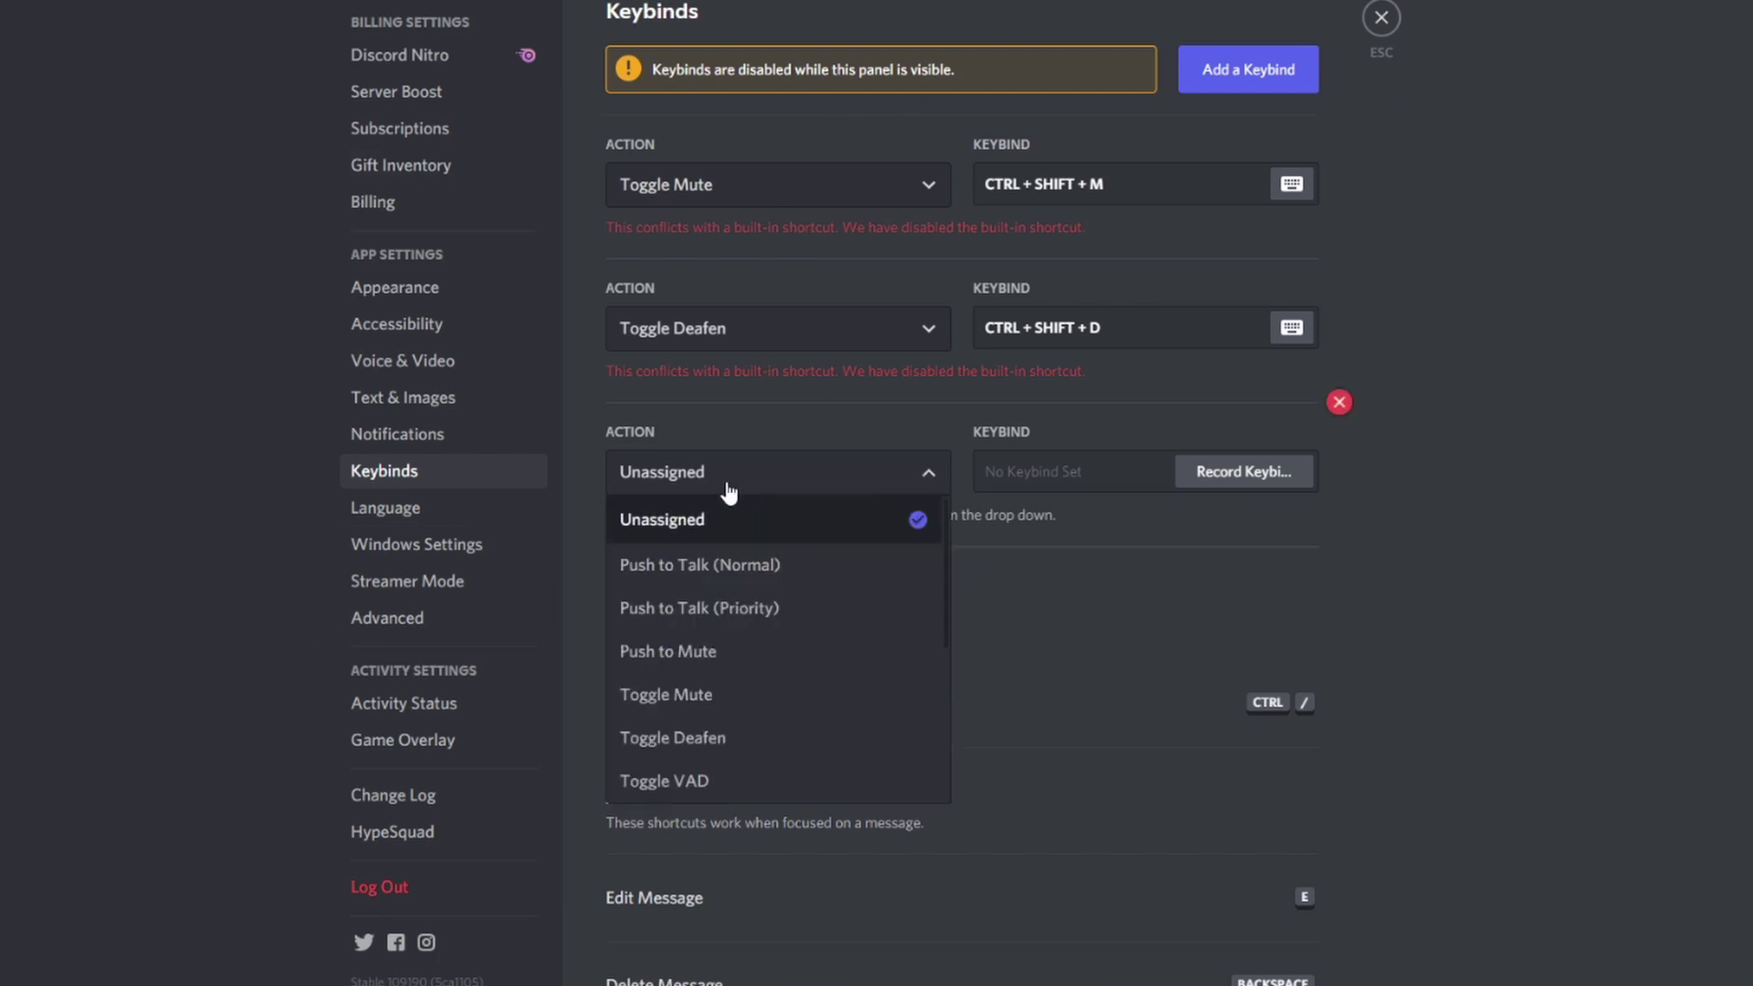
pyautogui.scroll(-1, 676, 638)
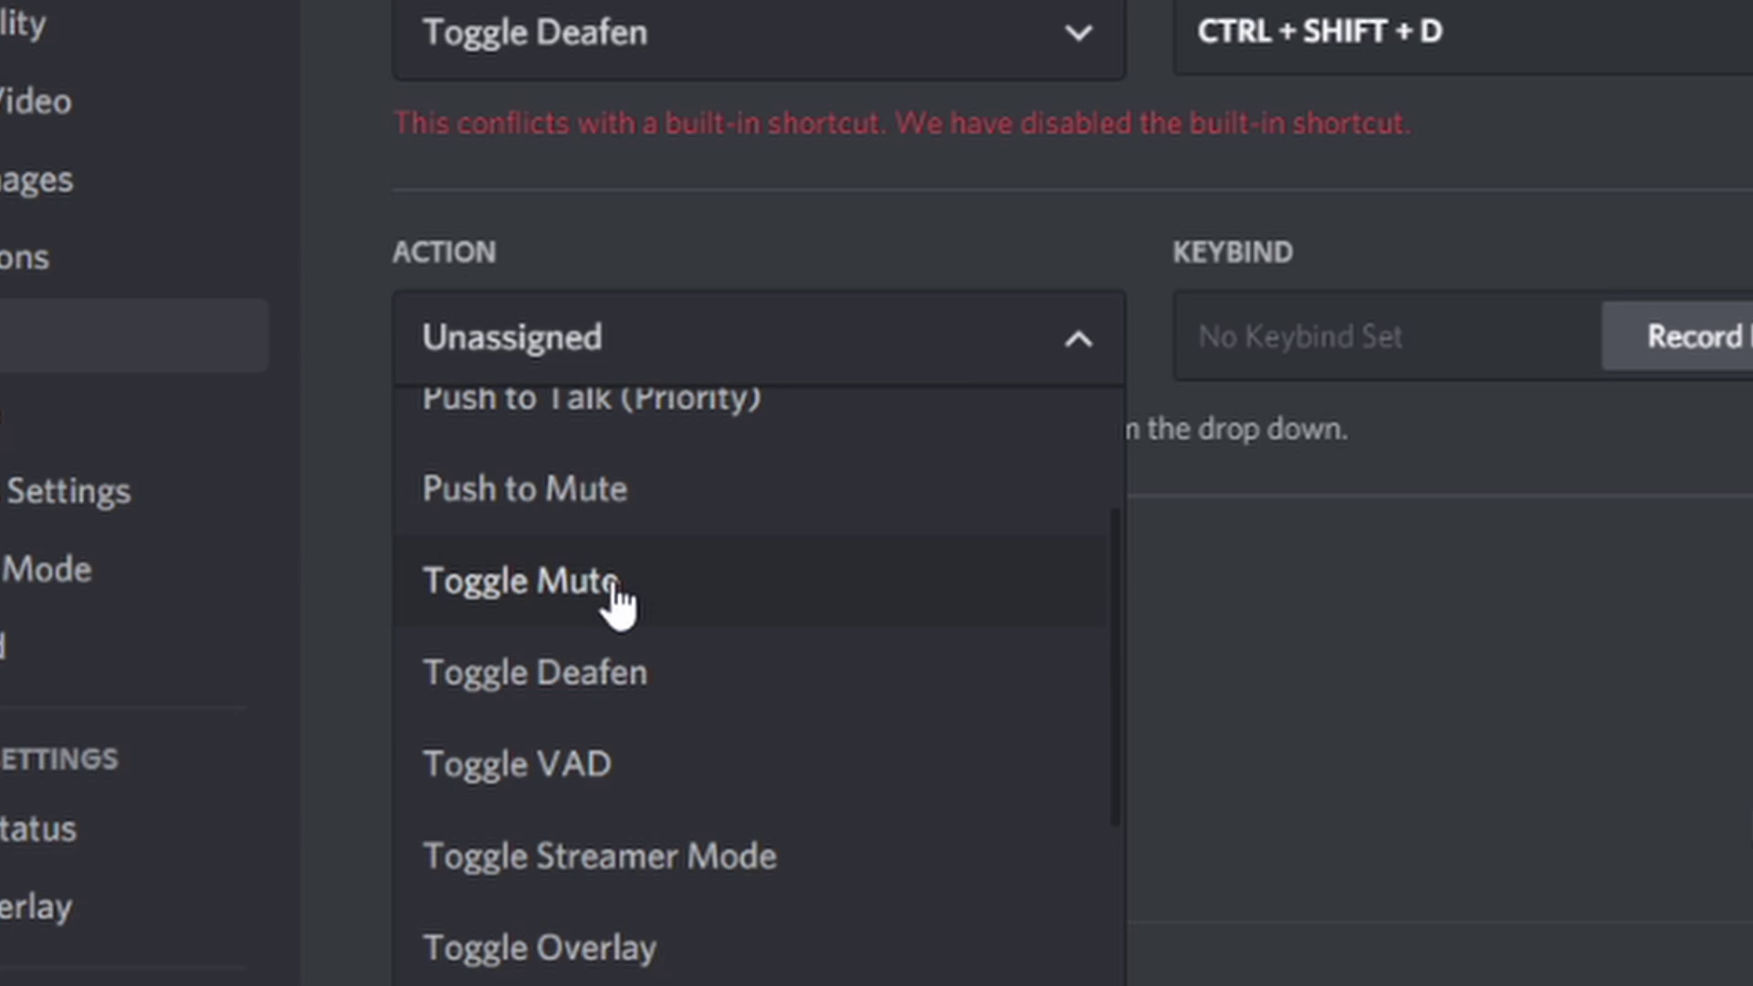
pyautogui.click(763, 595)
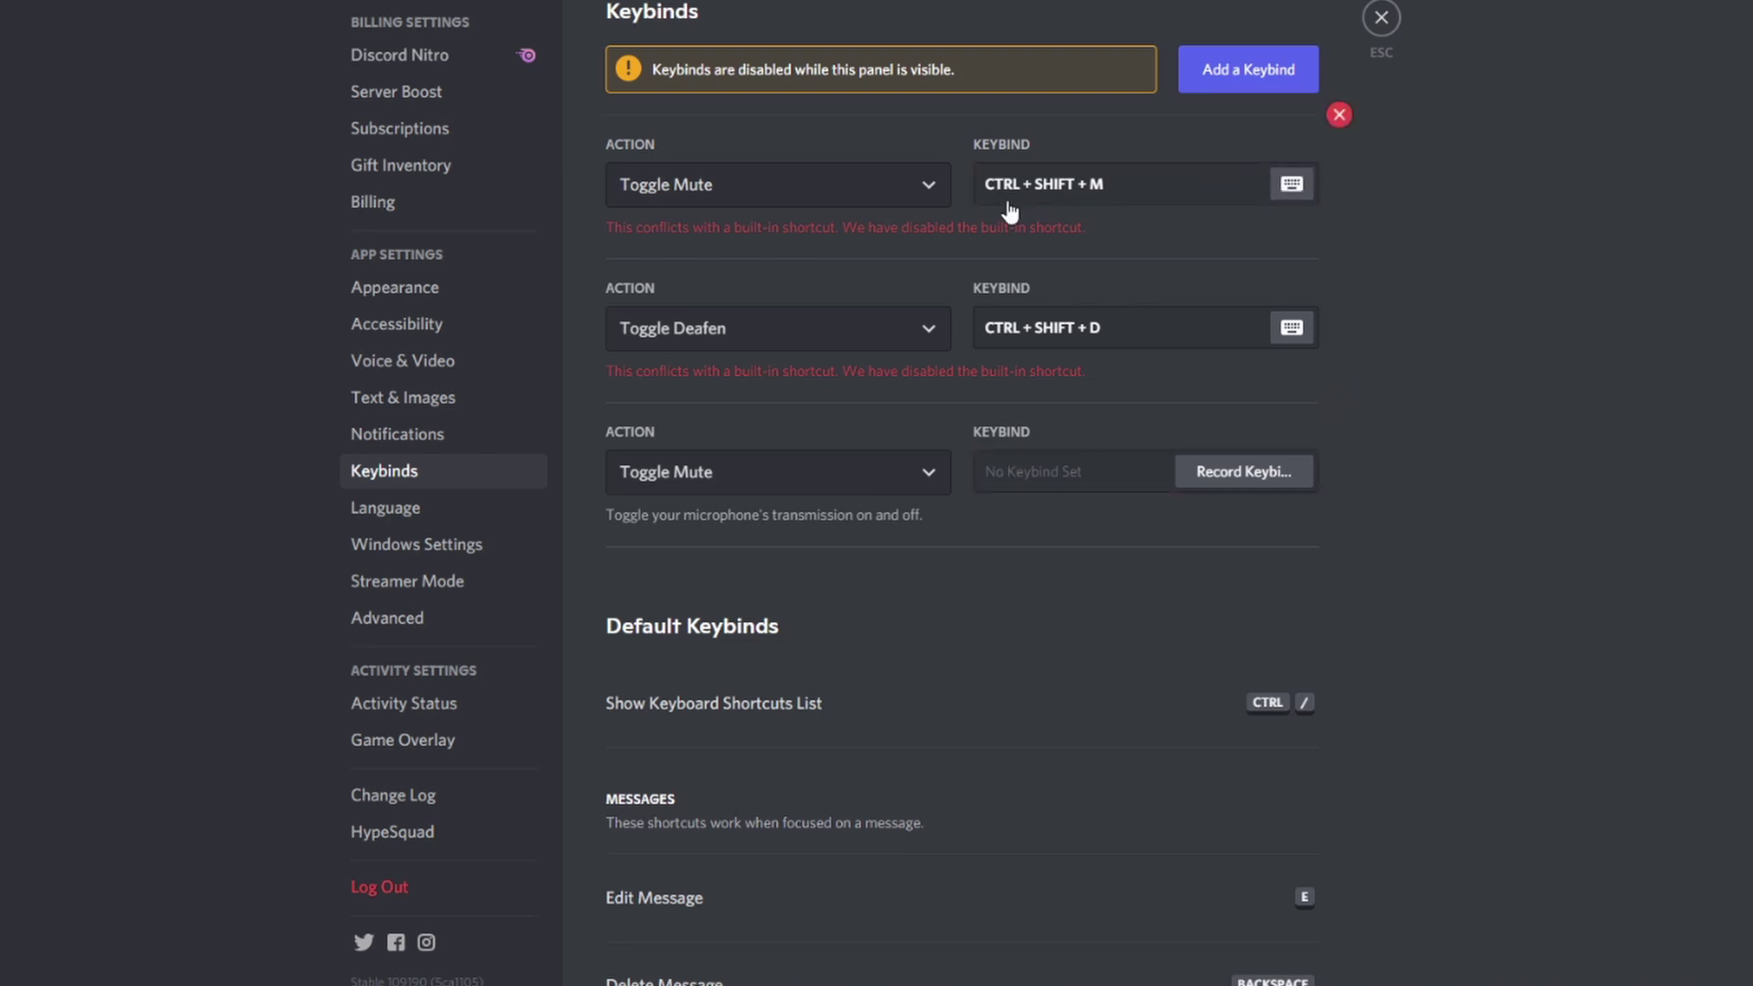
# - Join the Gaming voice channel and test that Ctrl+Shift+M toggles the microphone mute
pyautogui.moveTo(1030, 208)
pyautogui.press('Escape')
pyautogui.click(159, 526)
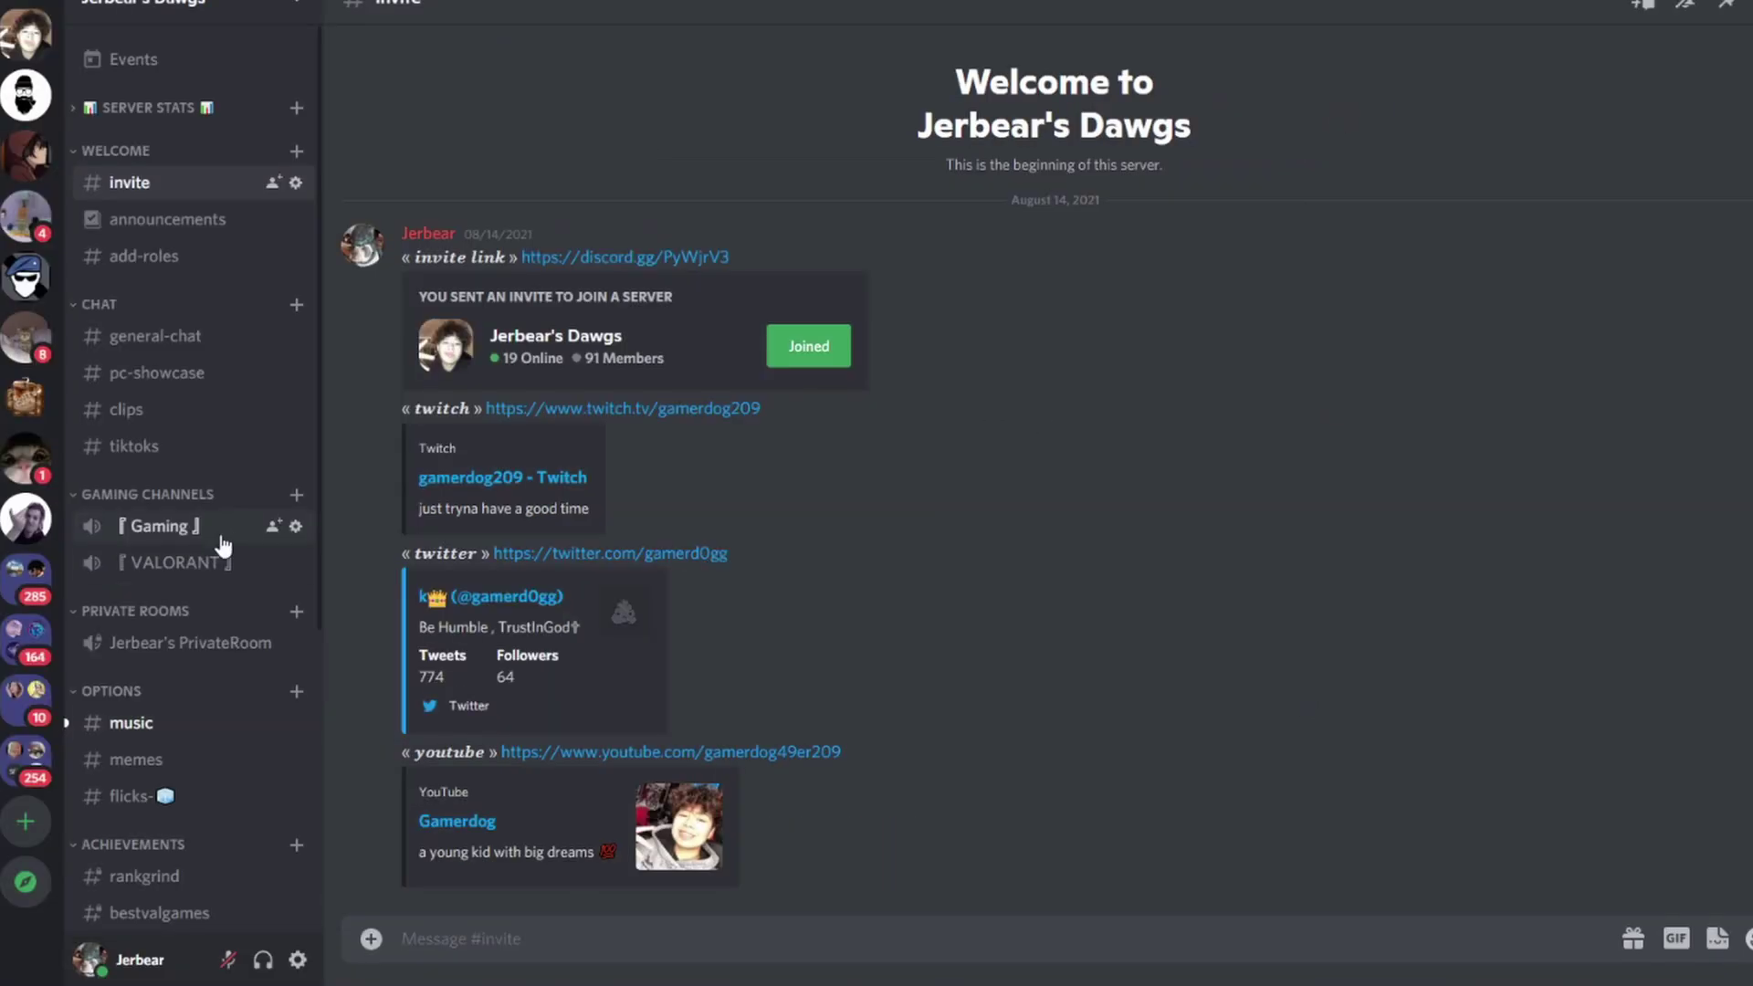
pyautogui.click(228, 960)
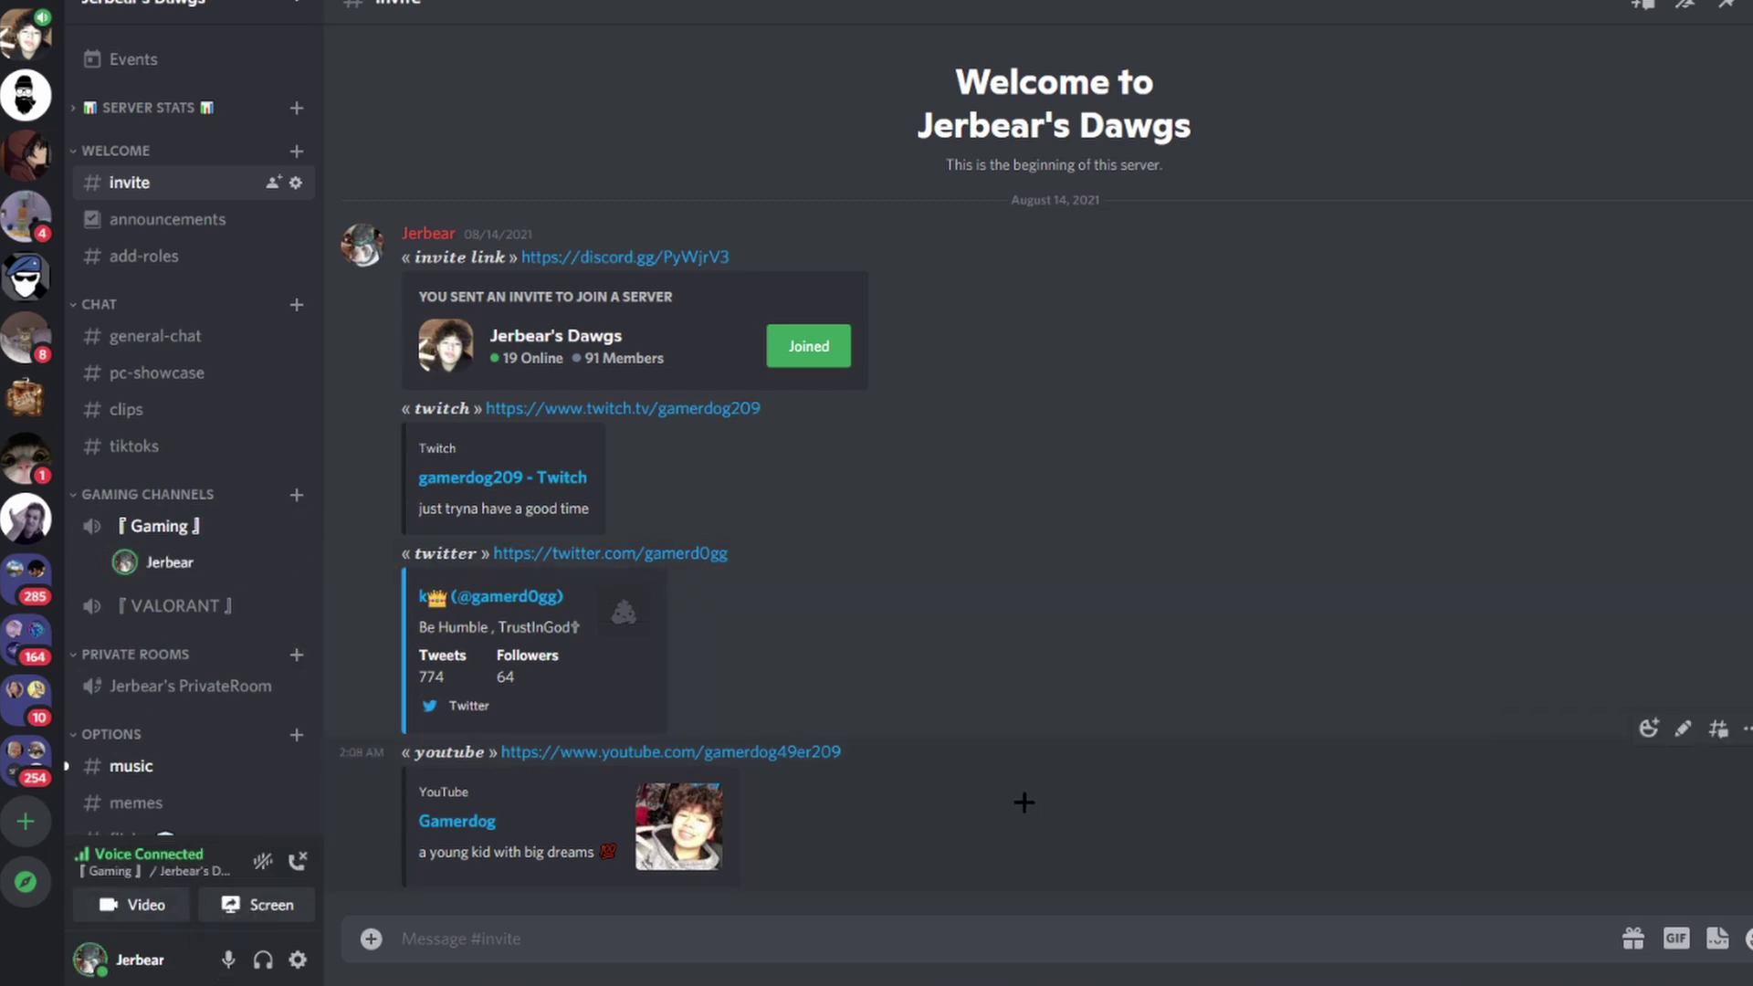
pyautogui.hotkey('ctrl', 'shift', 'm')
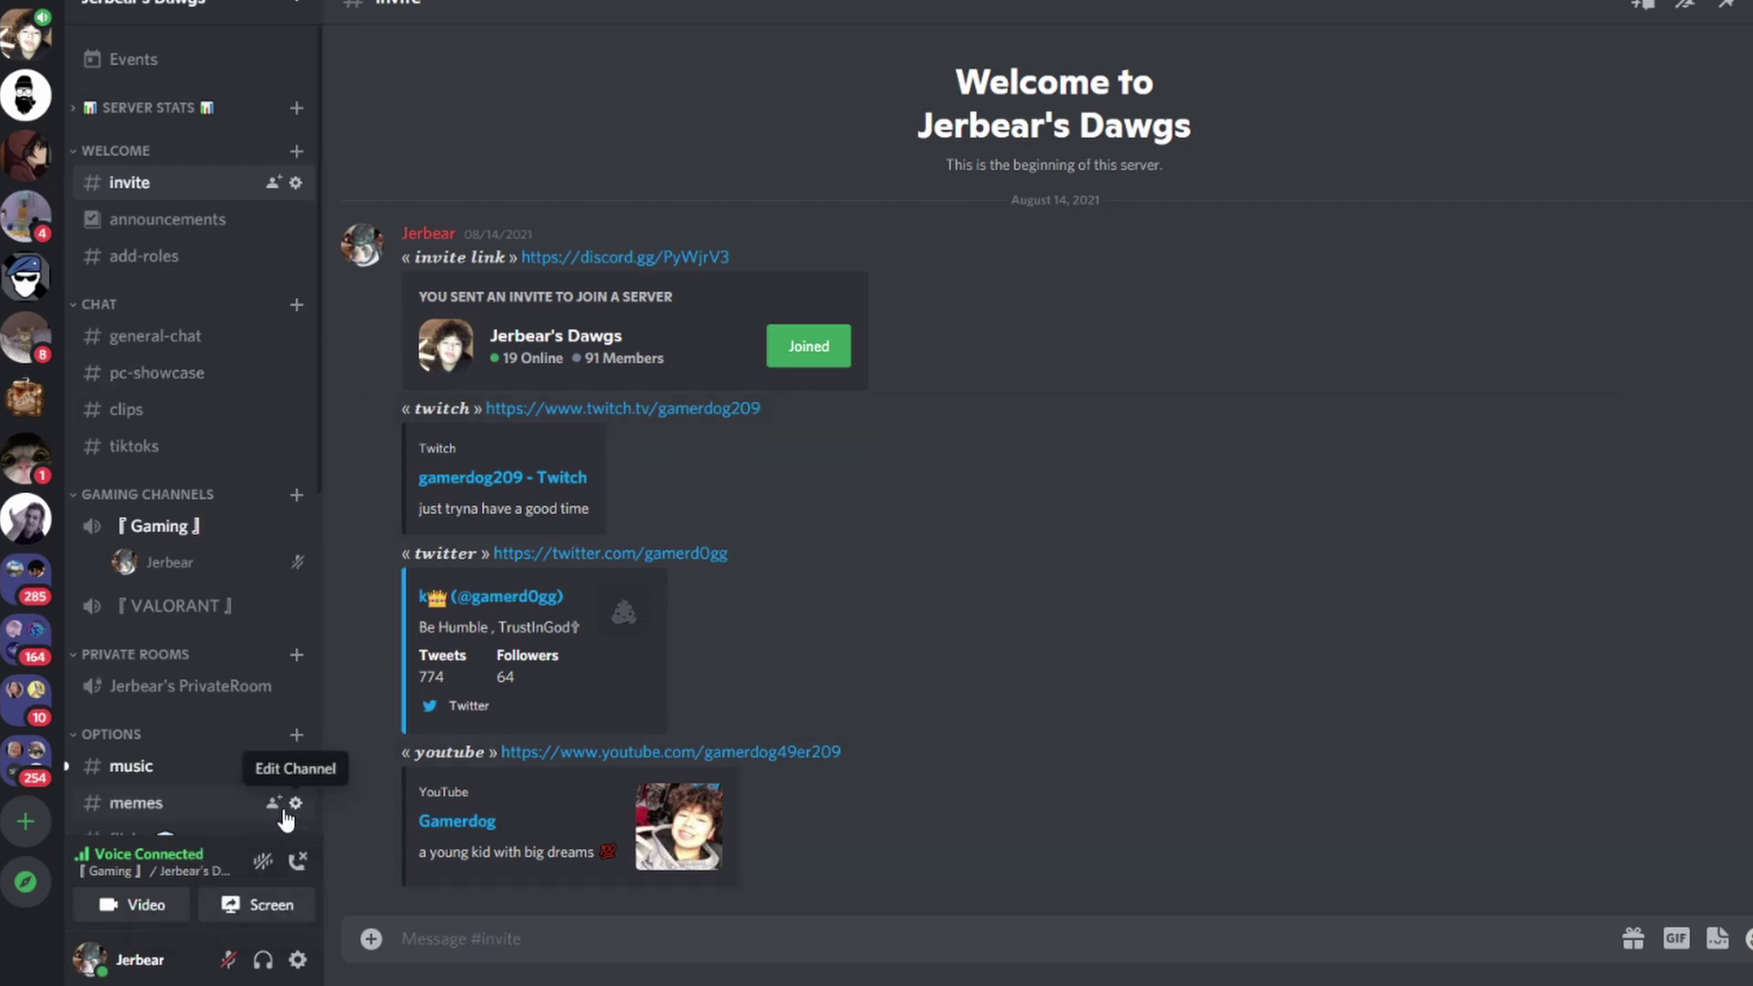
# - Leave the voice channel and open Discord's Keybinds settings
pyautogui.click(297, 860)
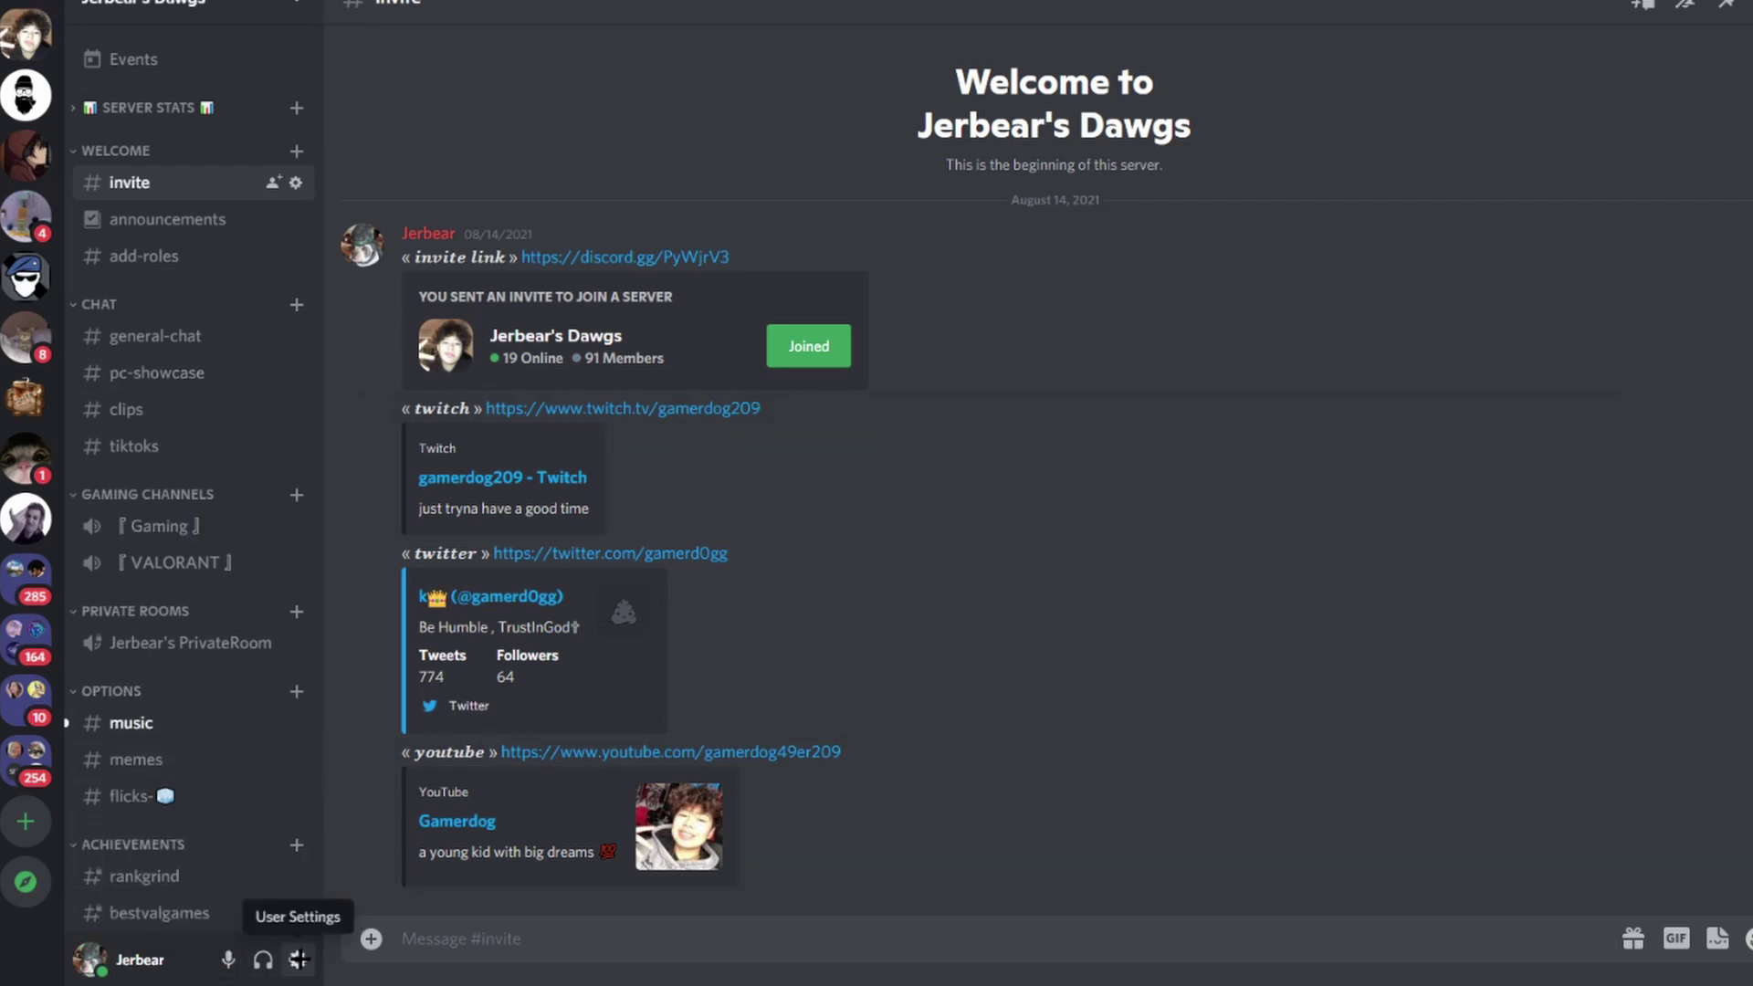
pyautogui.click(298, 959)
pyautogui.click(539, 723)
pyautogui.click(548, 689)
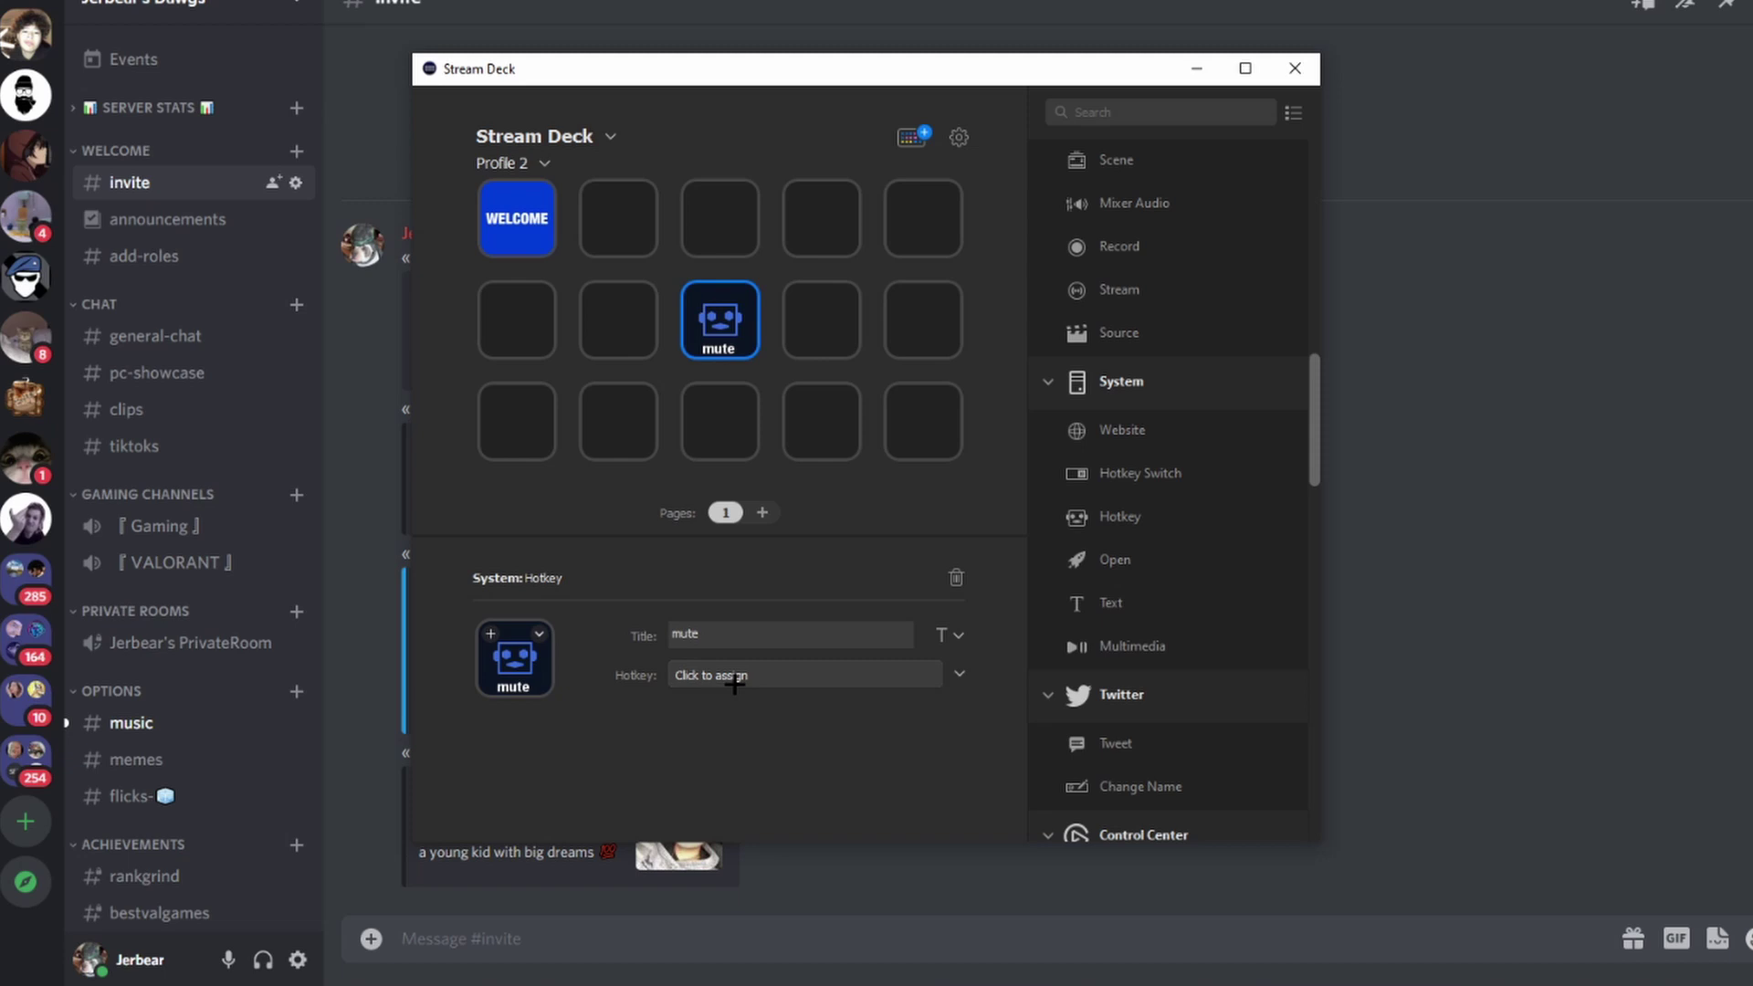
# - Record Ctrl+Shift+M as the mute key's hotkey
pyautogui.click(734, 683)
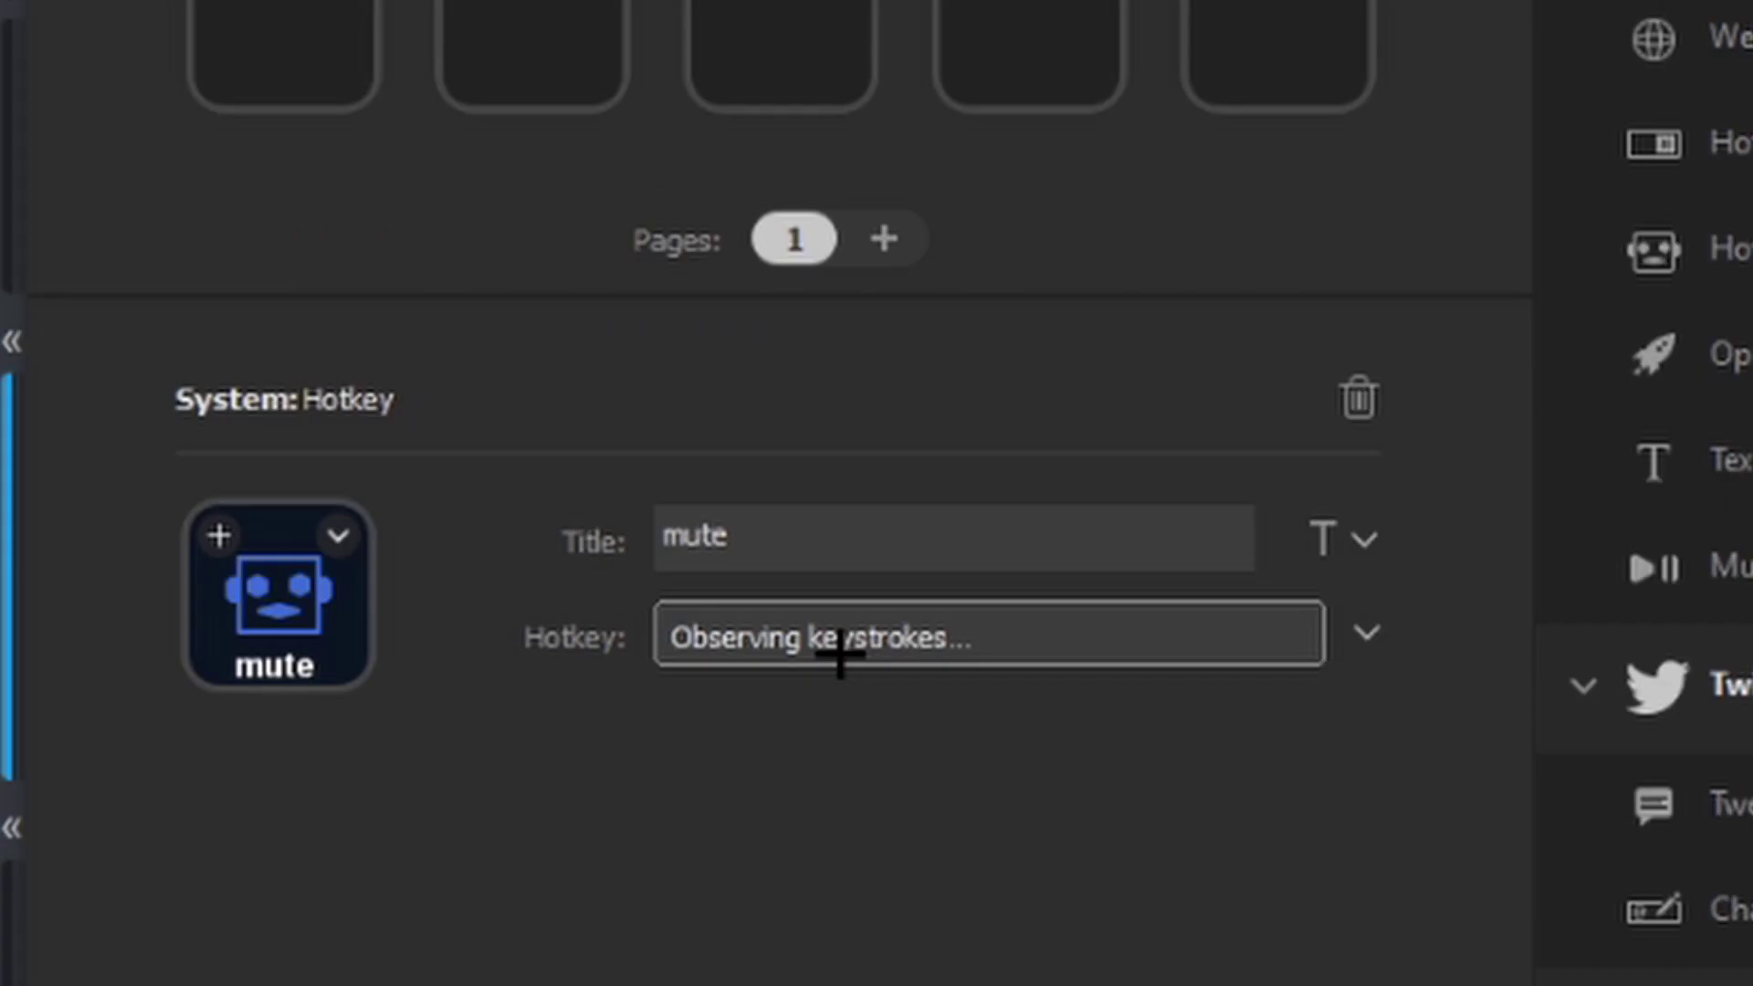
pyautogui.hotkey('ctrl', 'shift')
pyautogui.hotkey('ctrl', 'shift', 'm')
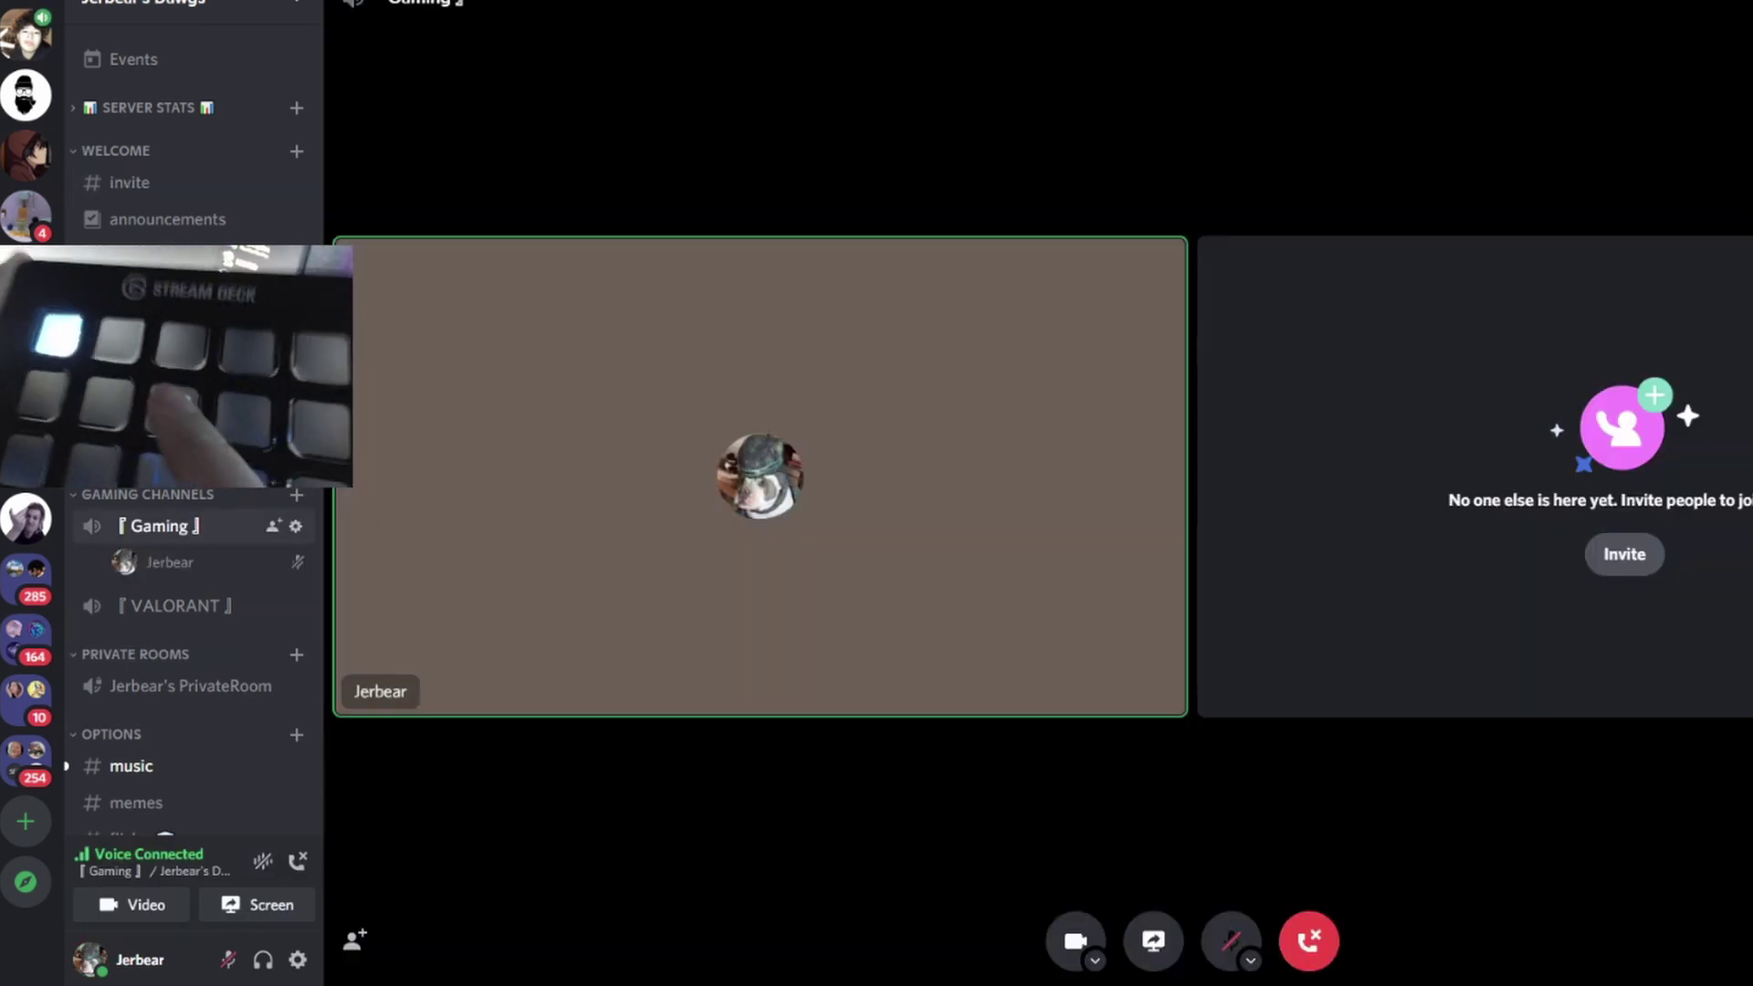
# - Trigger the mute key and confirm Discord shows the mic muted in the Gaming channel
pyautogui.hotkey('ctrl', 'shift', 'm')
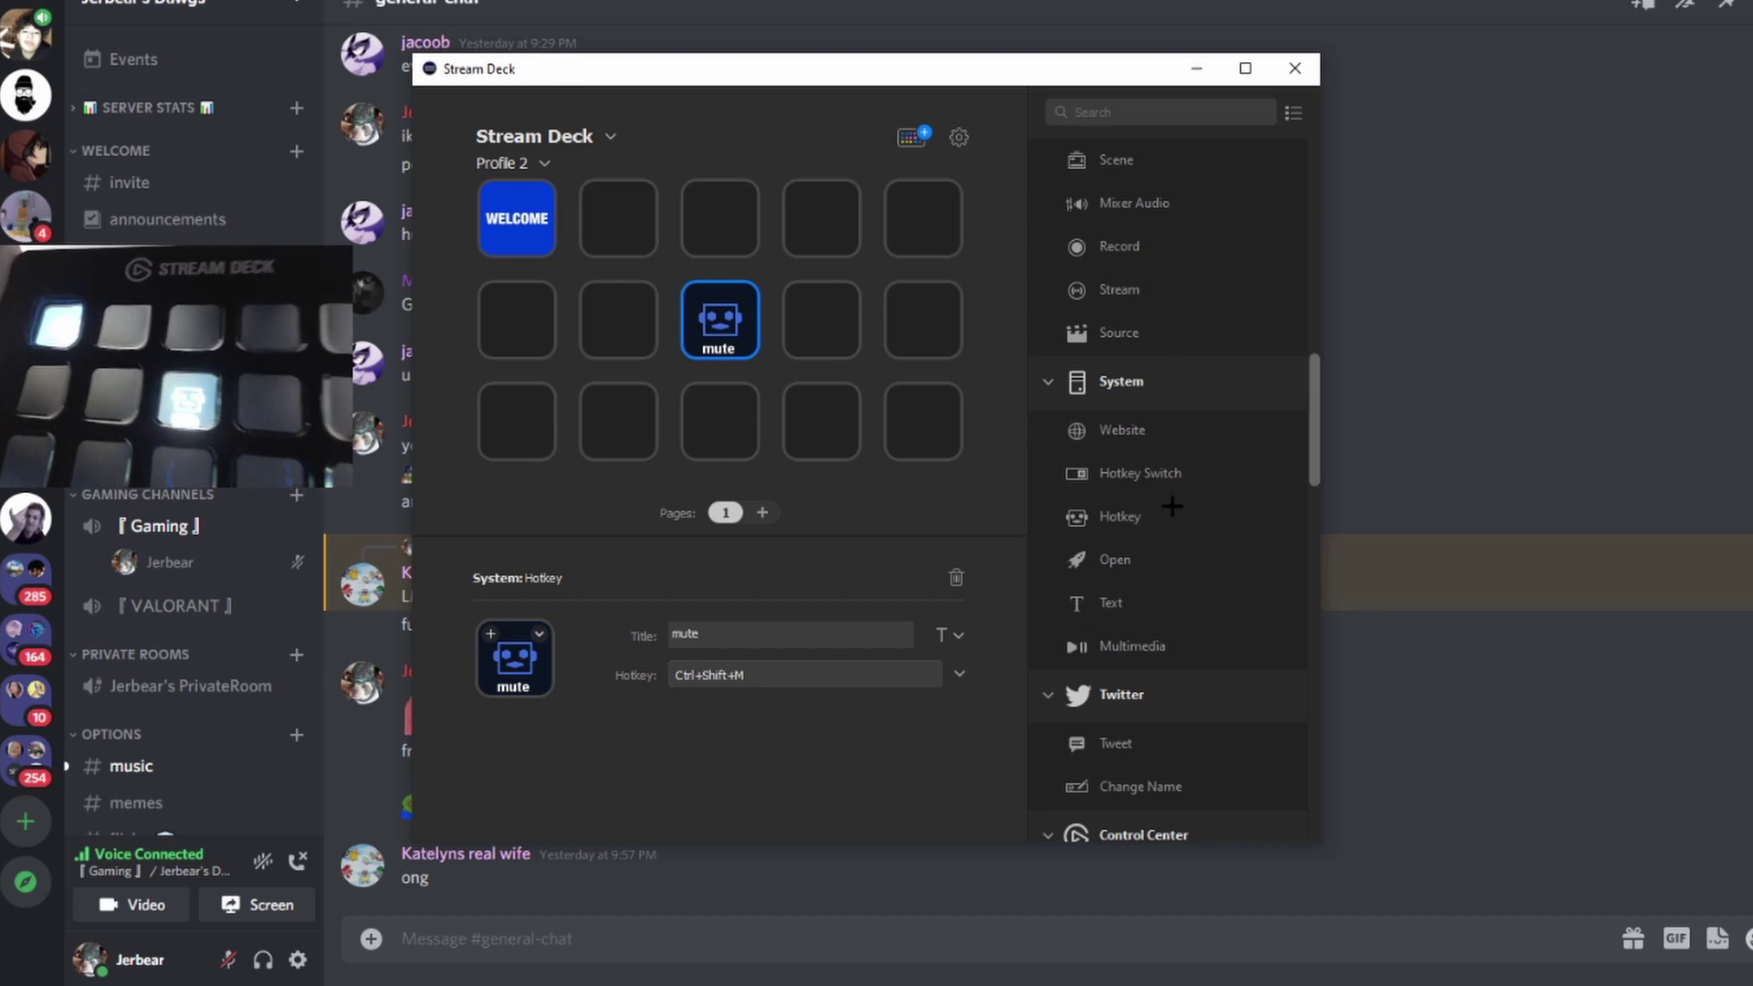
# - Add a Hotkey key titled 'deafen' beside mute, test Discord's deafen button, and open user settings
pyautogui.moveTo(1172, 507); pyautogui.dragTo(820, 317)
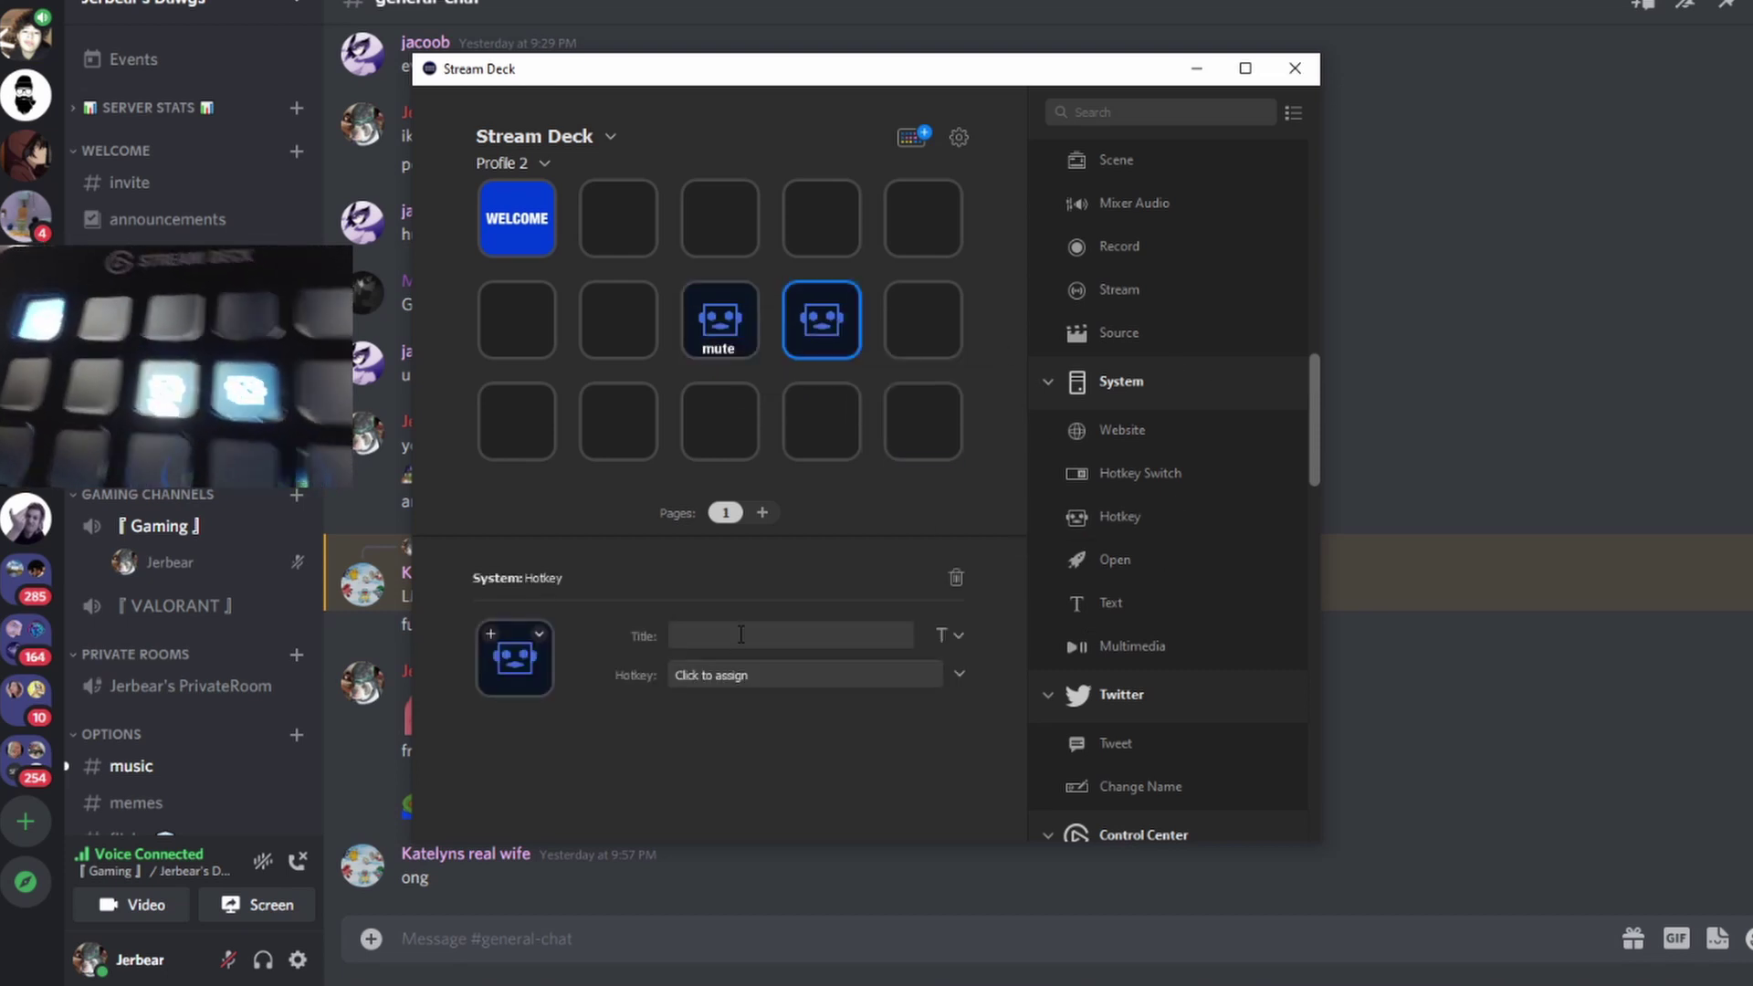
pyautogui.write('deafen')
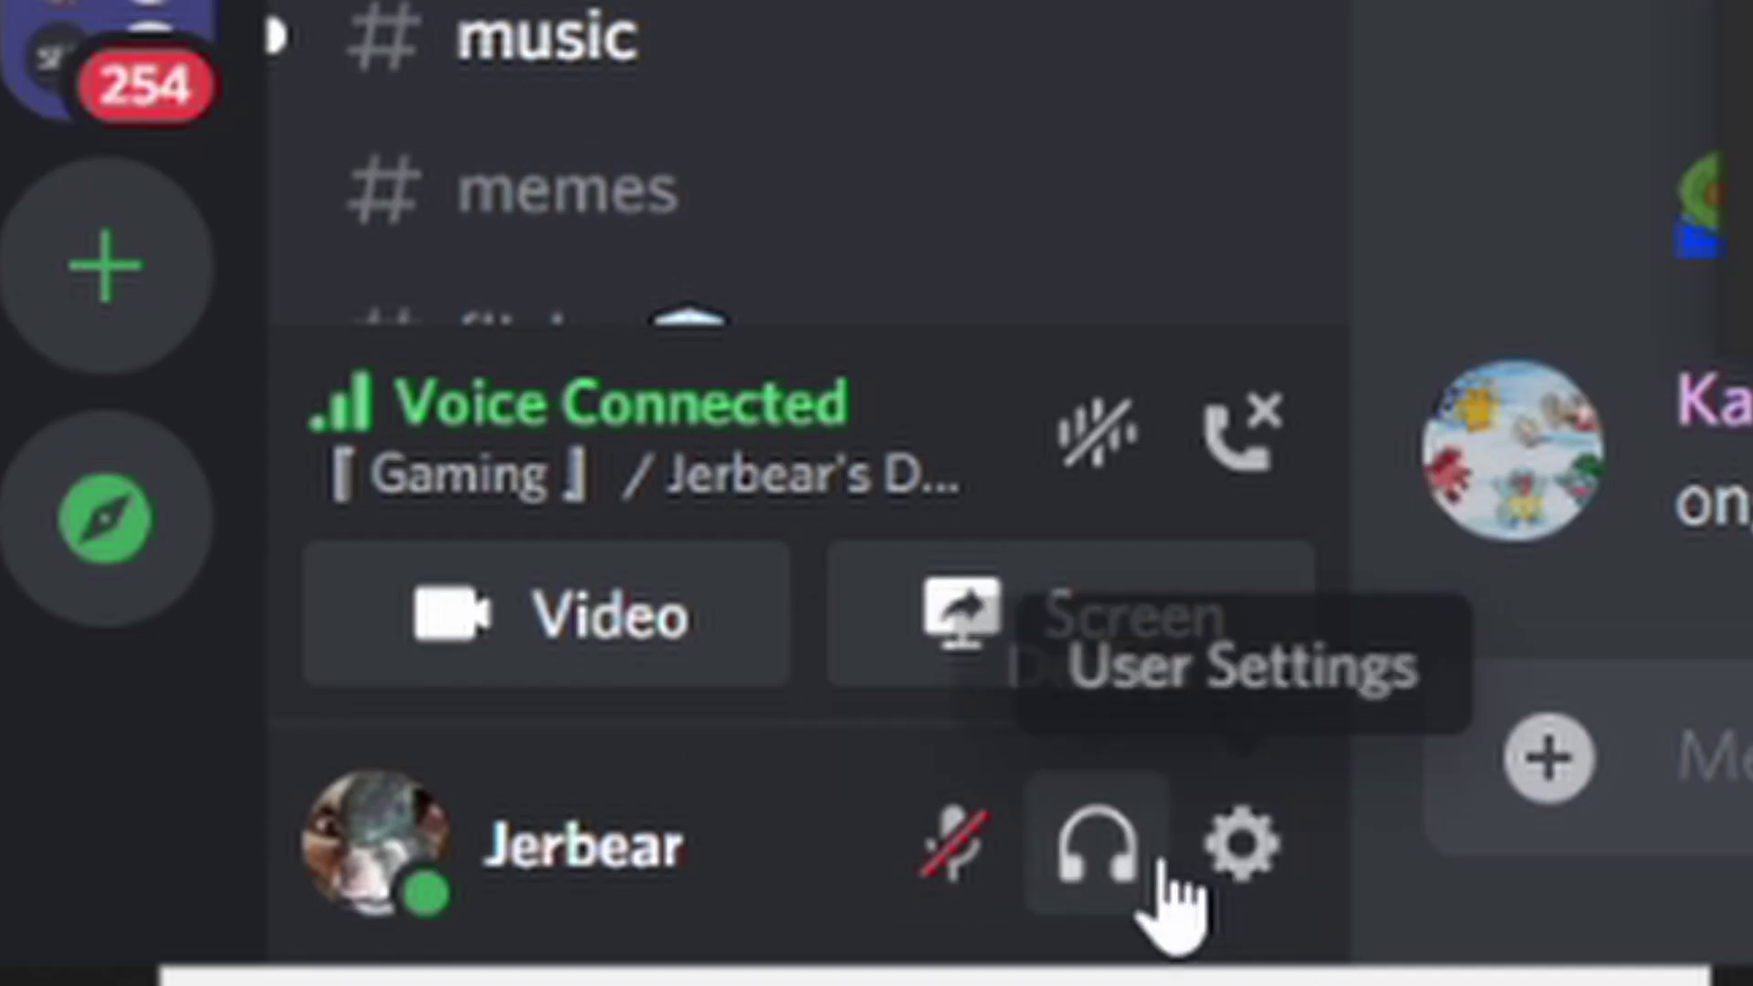
pyautogui.click(1096, 841)
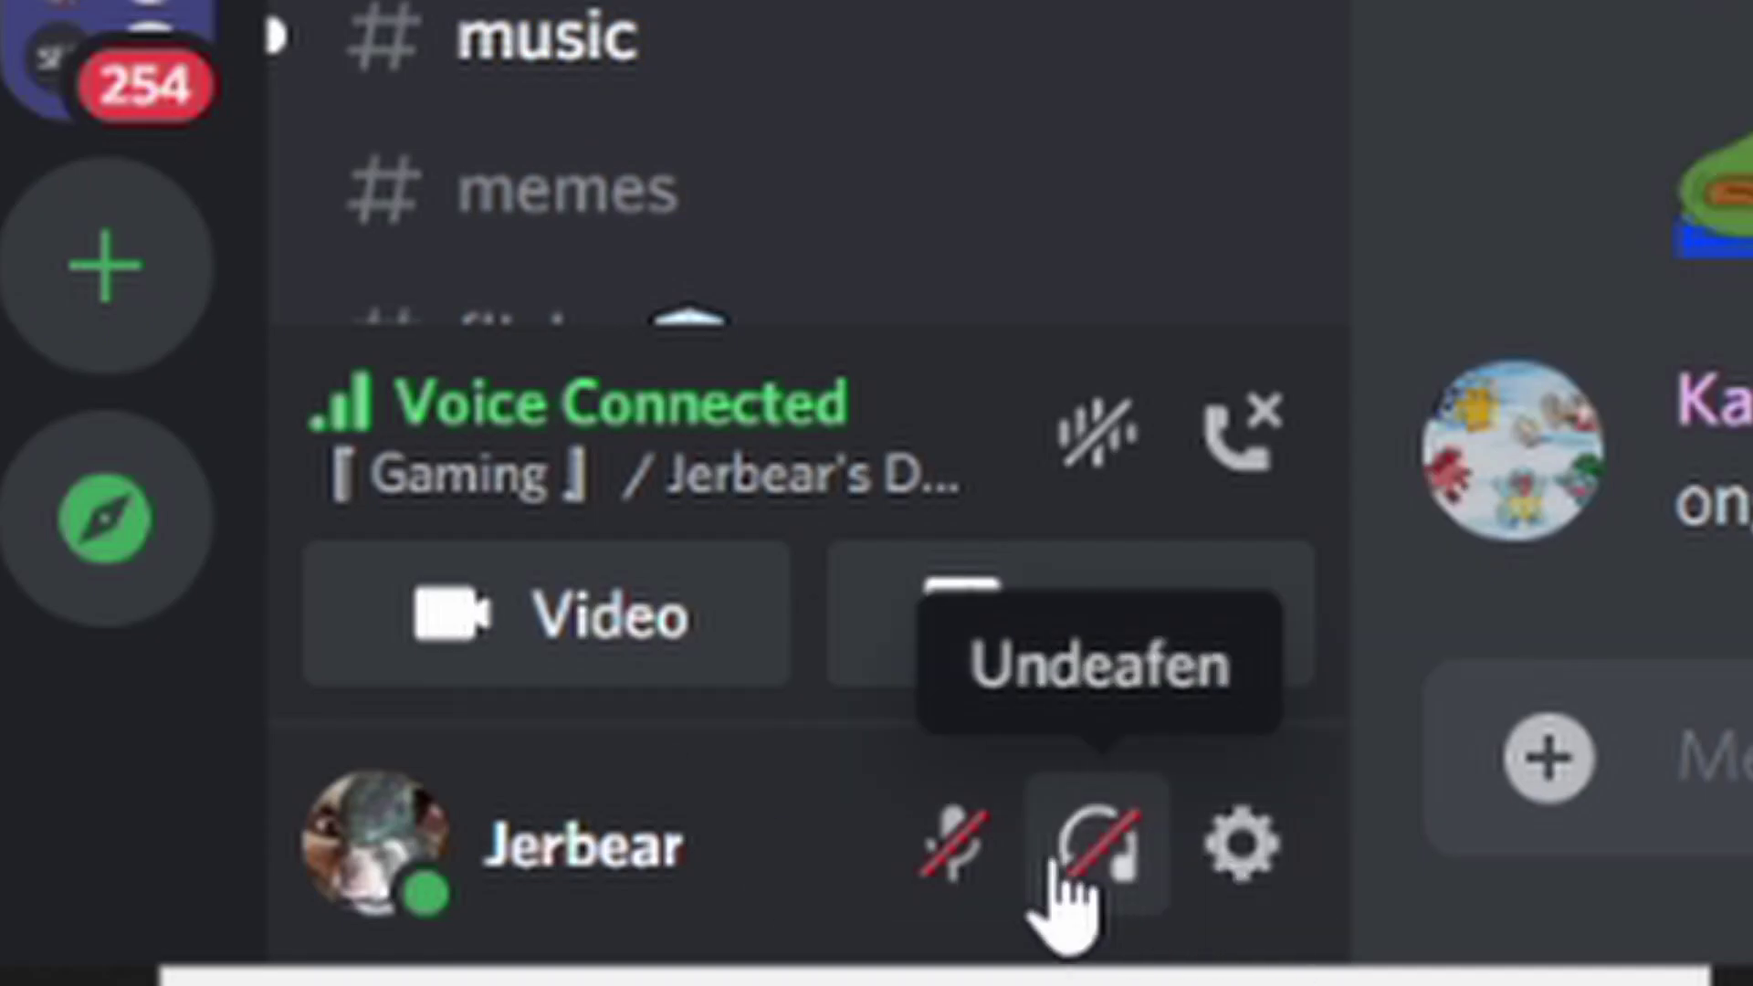
pyautogui.click(1095, 840)
pyautogui.click(1244, 840)
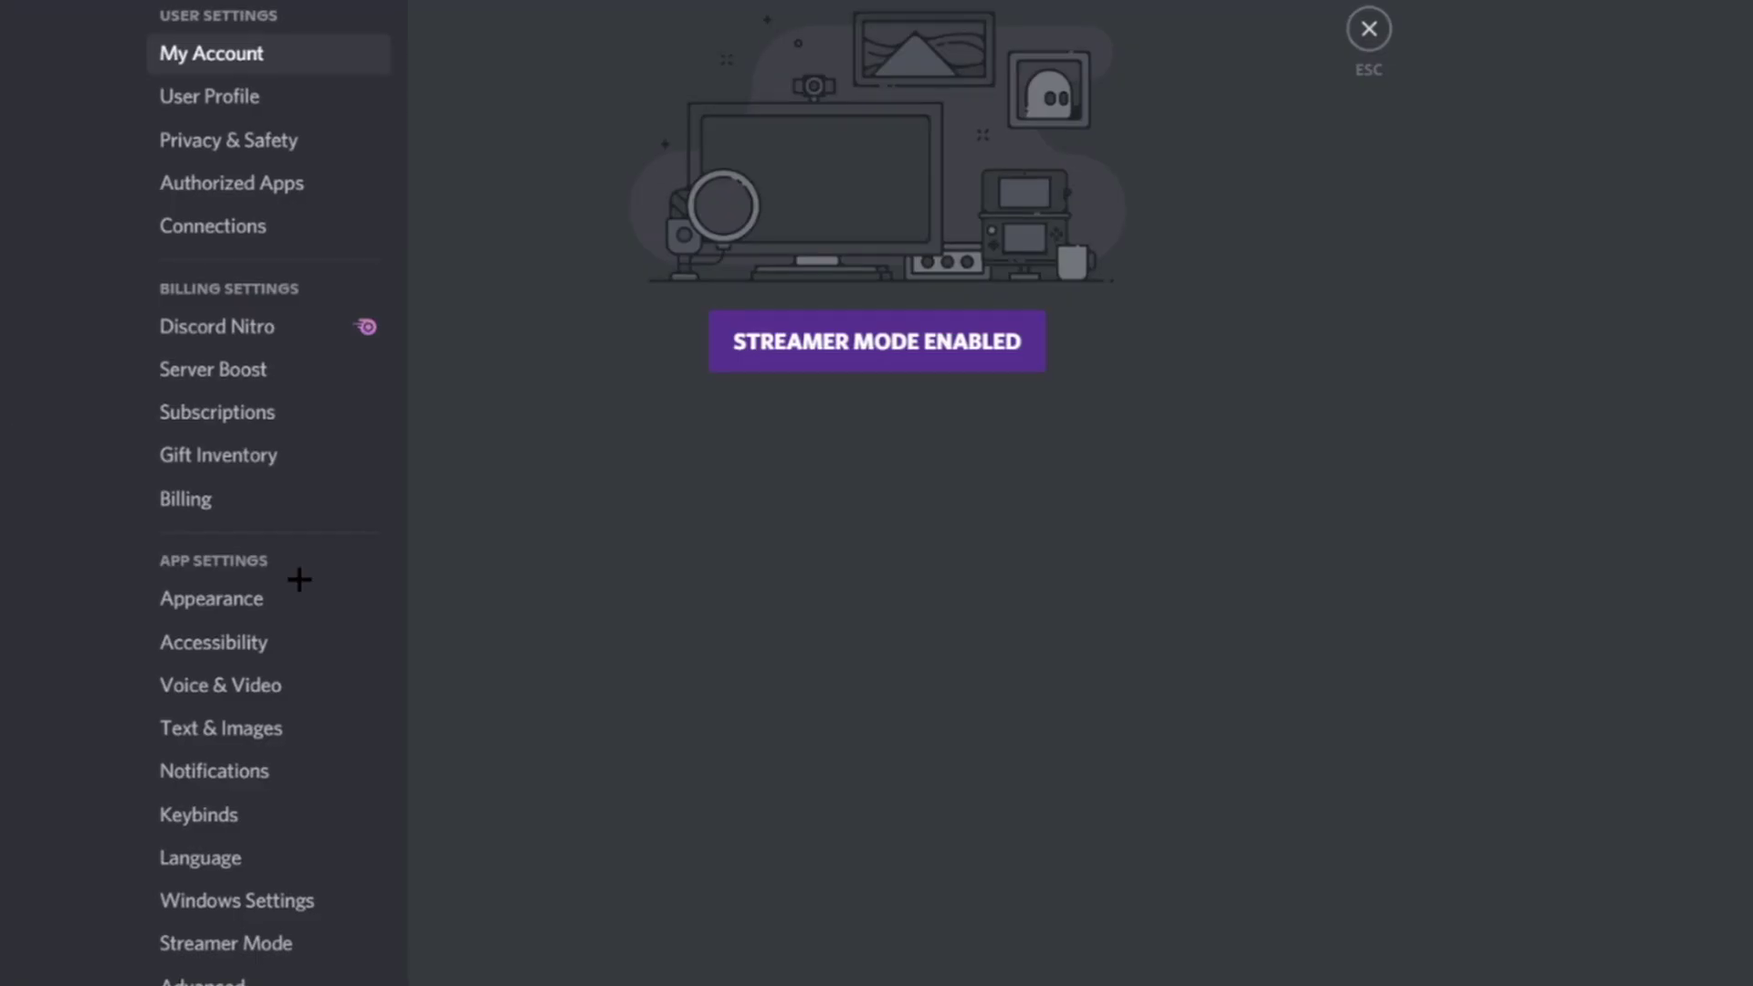
# - In Keybinds, remove the extra unbound Toggle Mute row and add a row set to Toggle Deafen
pyautogui.click(203, 820)
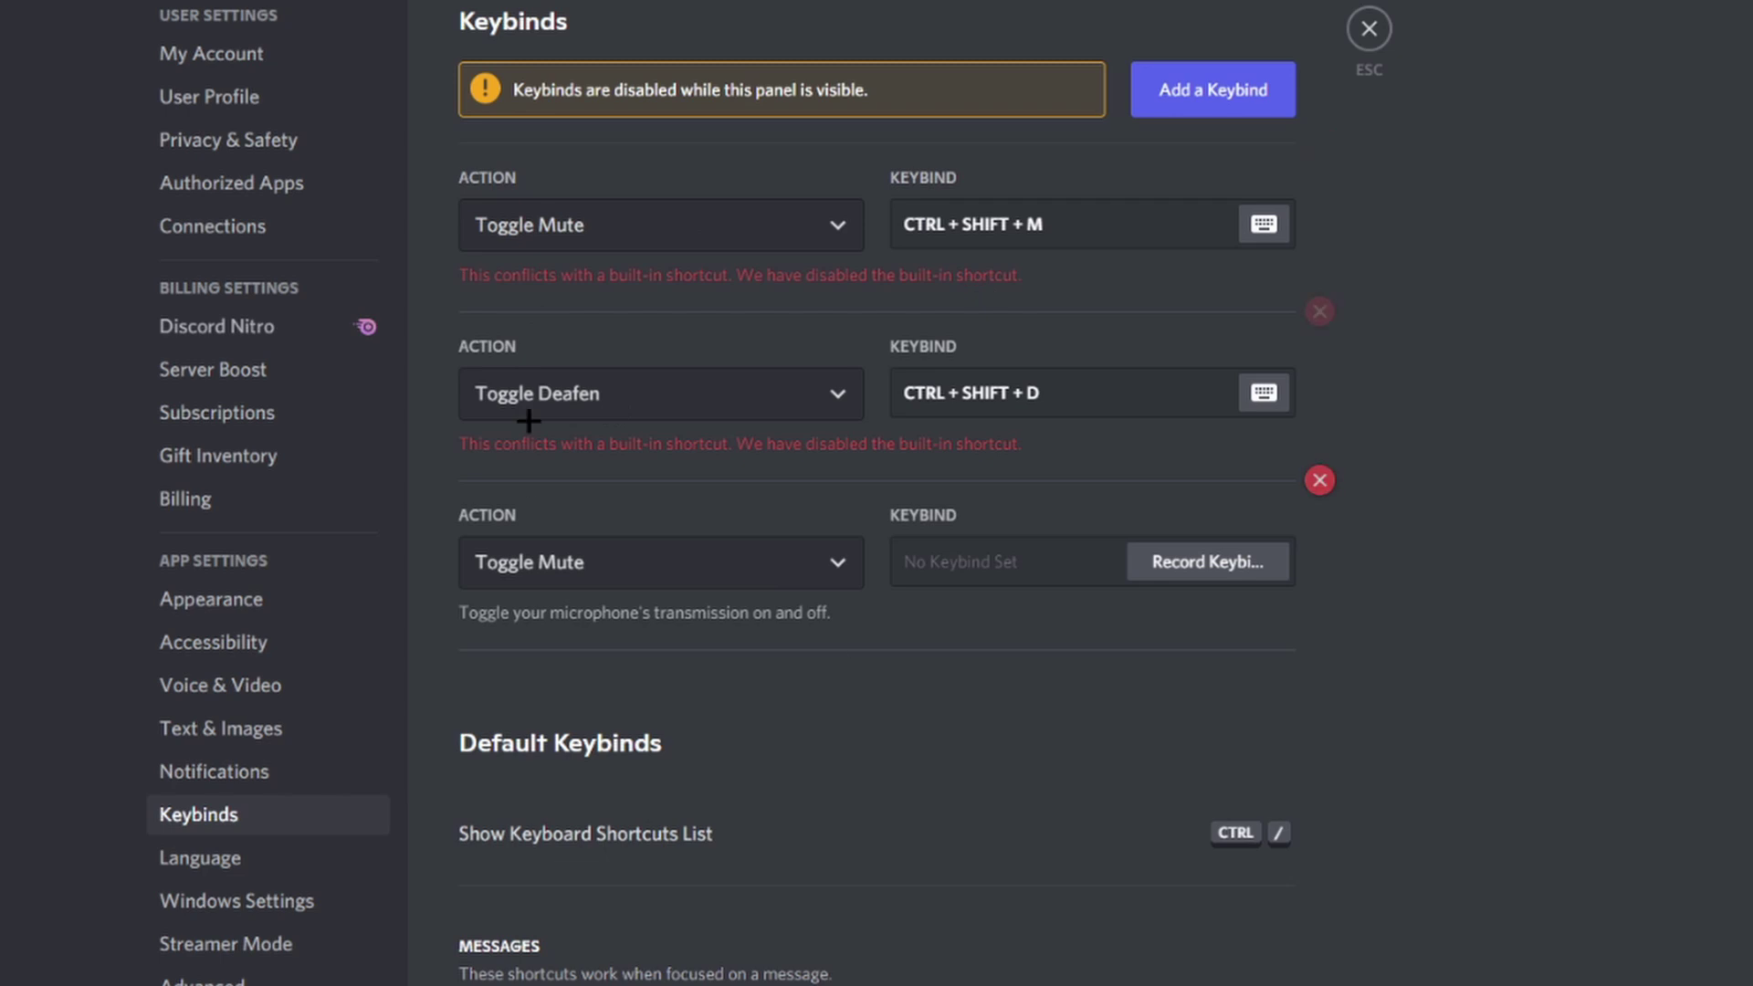
pyautogui.click(1319, 480)
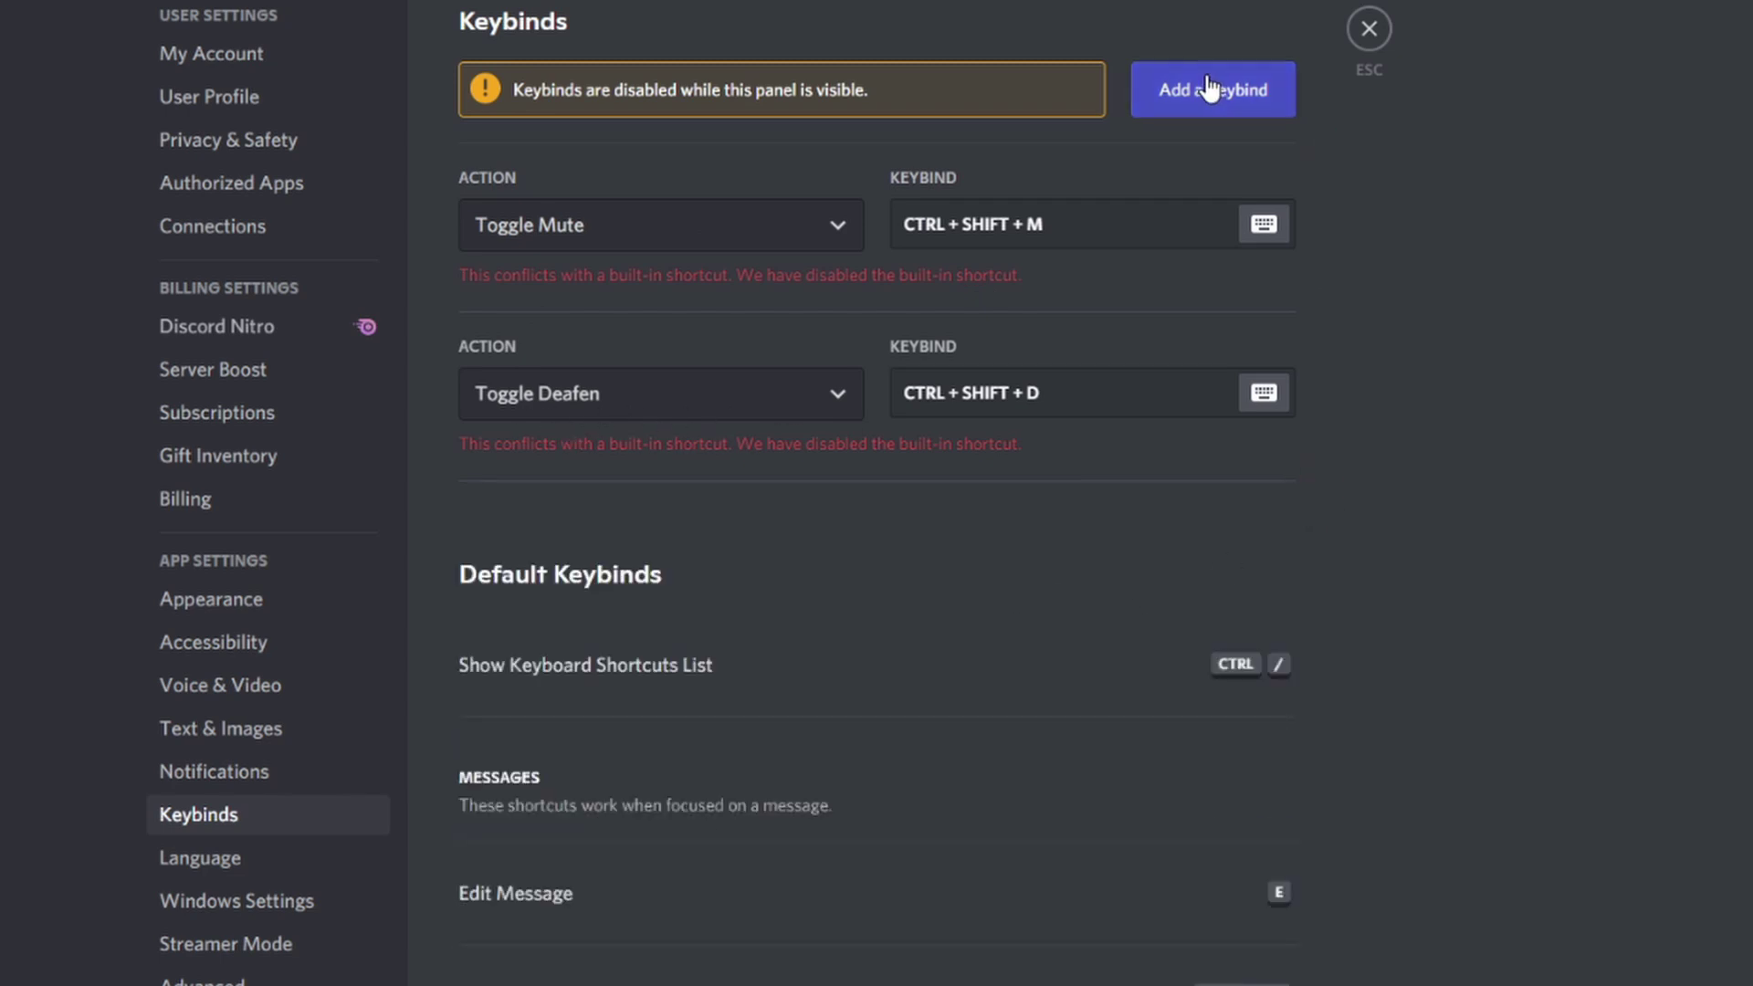
pyautogui.click(1252, 86)
pyautogui.click(673, 557)
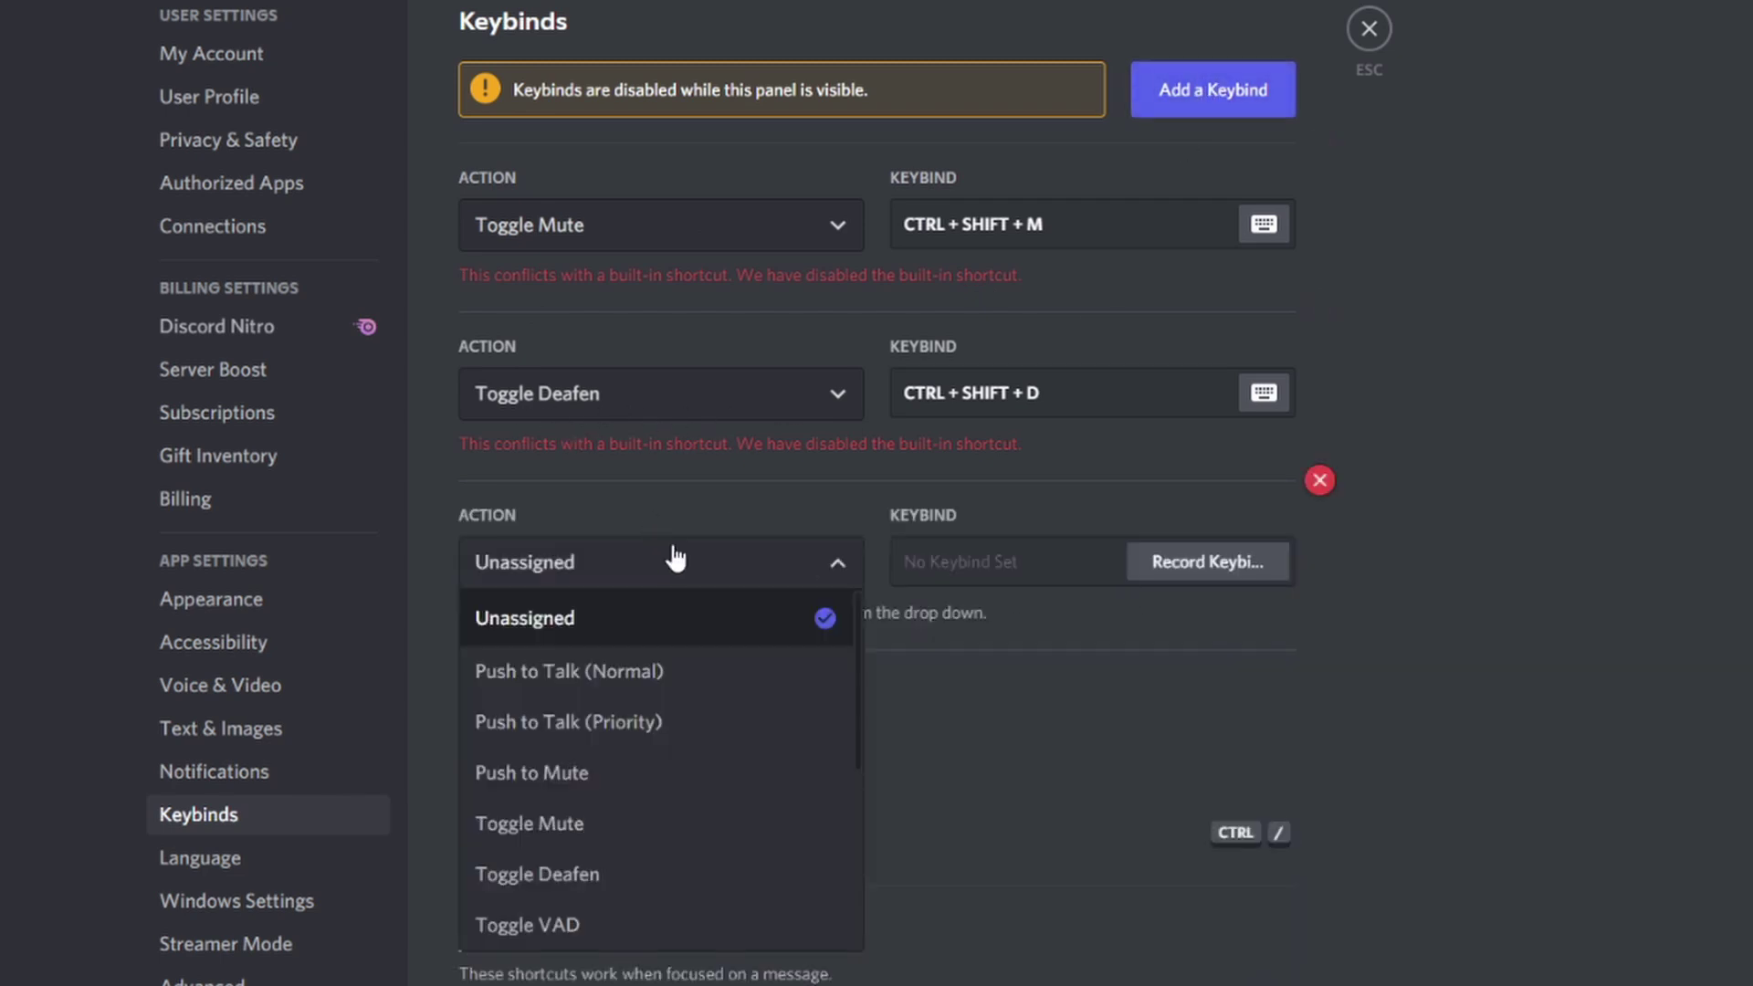
pyautogui.scroll(-1, 602, 804)
pyautogui.click(591, 747)
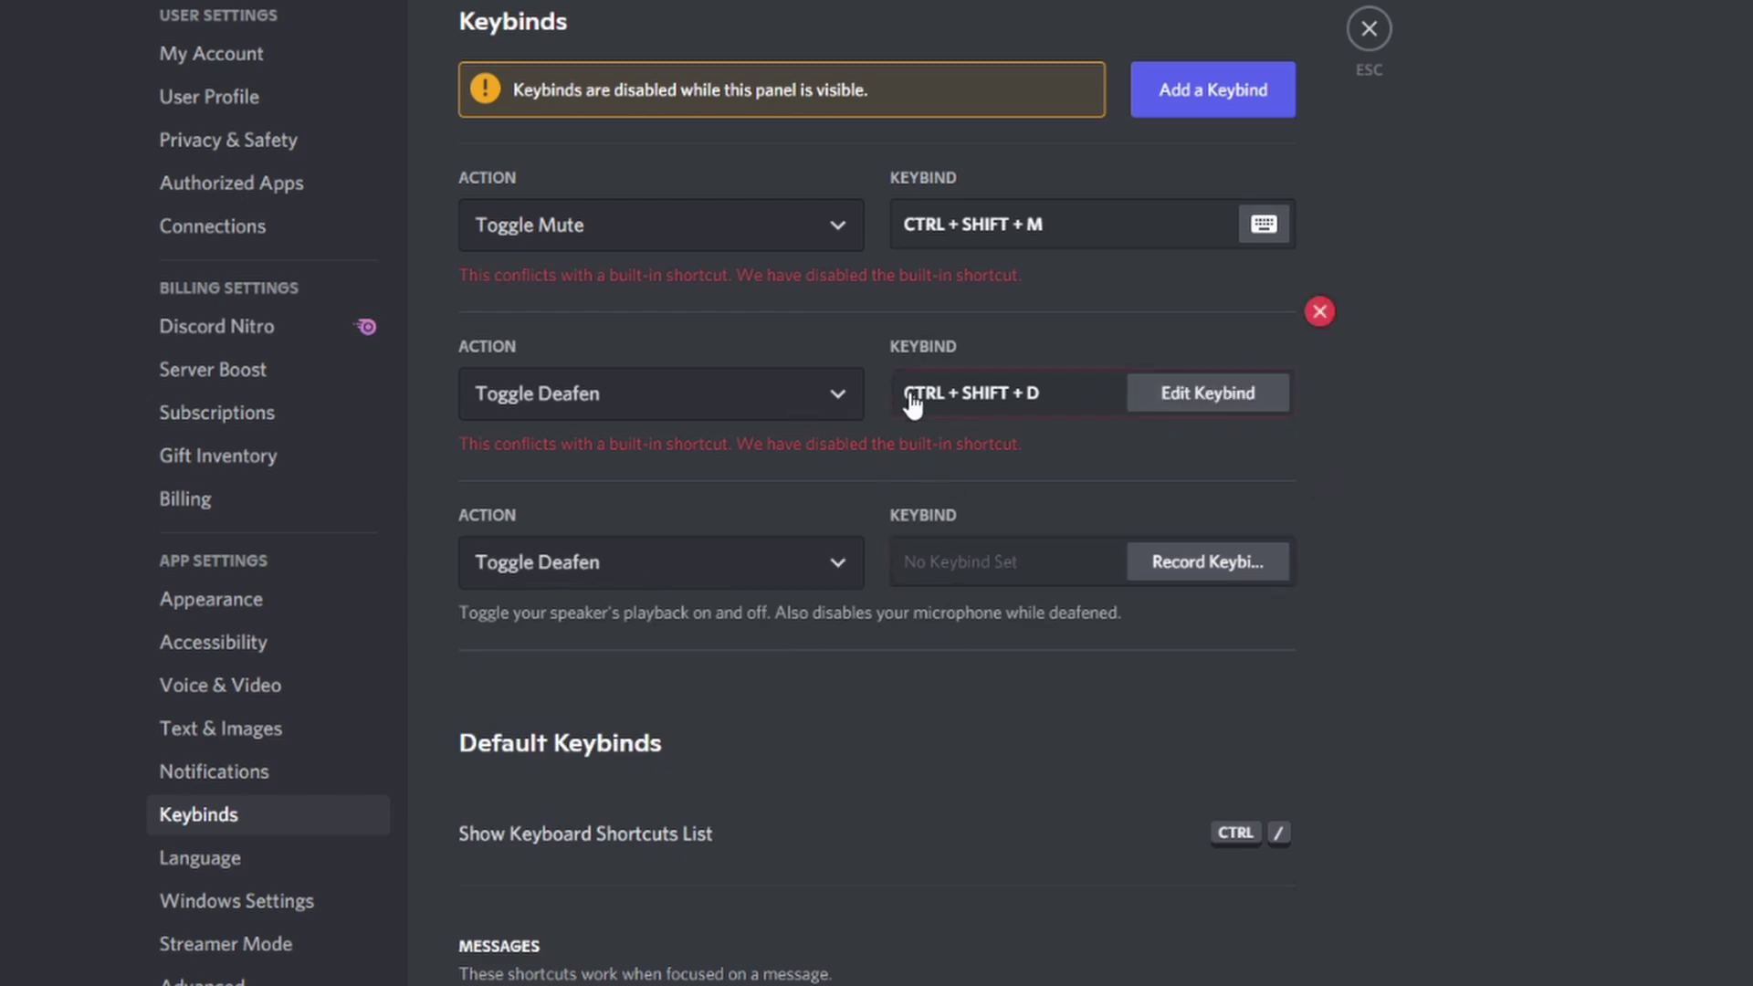
# - Delete the unneeded third keybind row, close settings, and return to Stream Deck
pyautogui.click(1320, 480)
pyautogui.scroll(-1, 1545, 63)
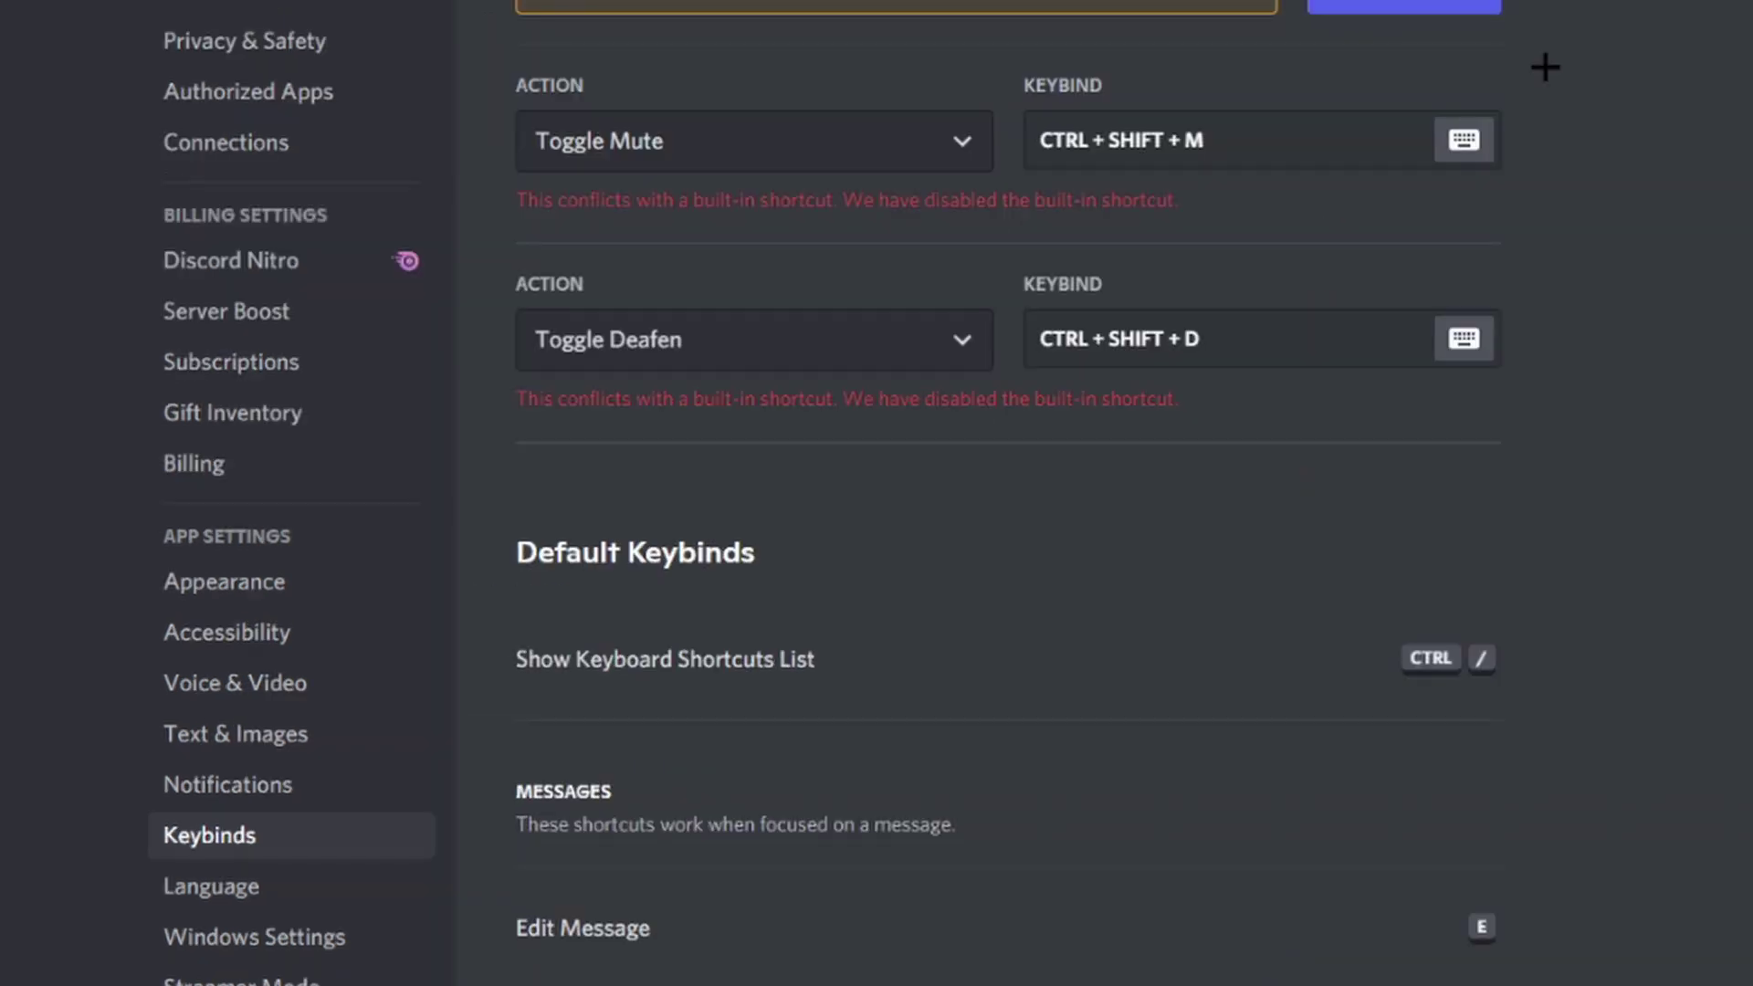
pyautogui.press('Escape')
pyautogui.hotkey('alt', 'Tab')
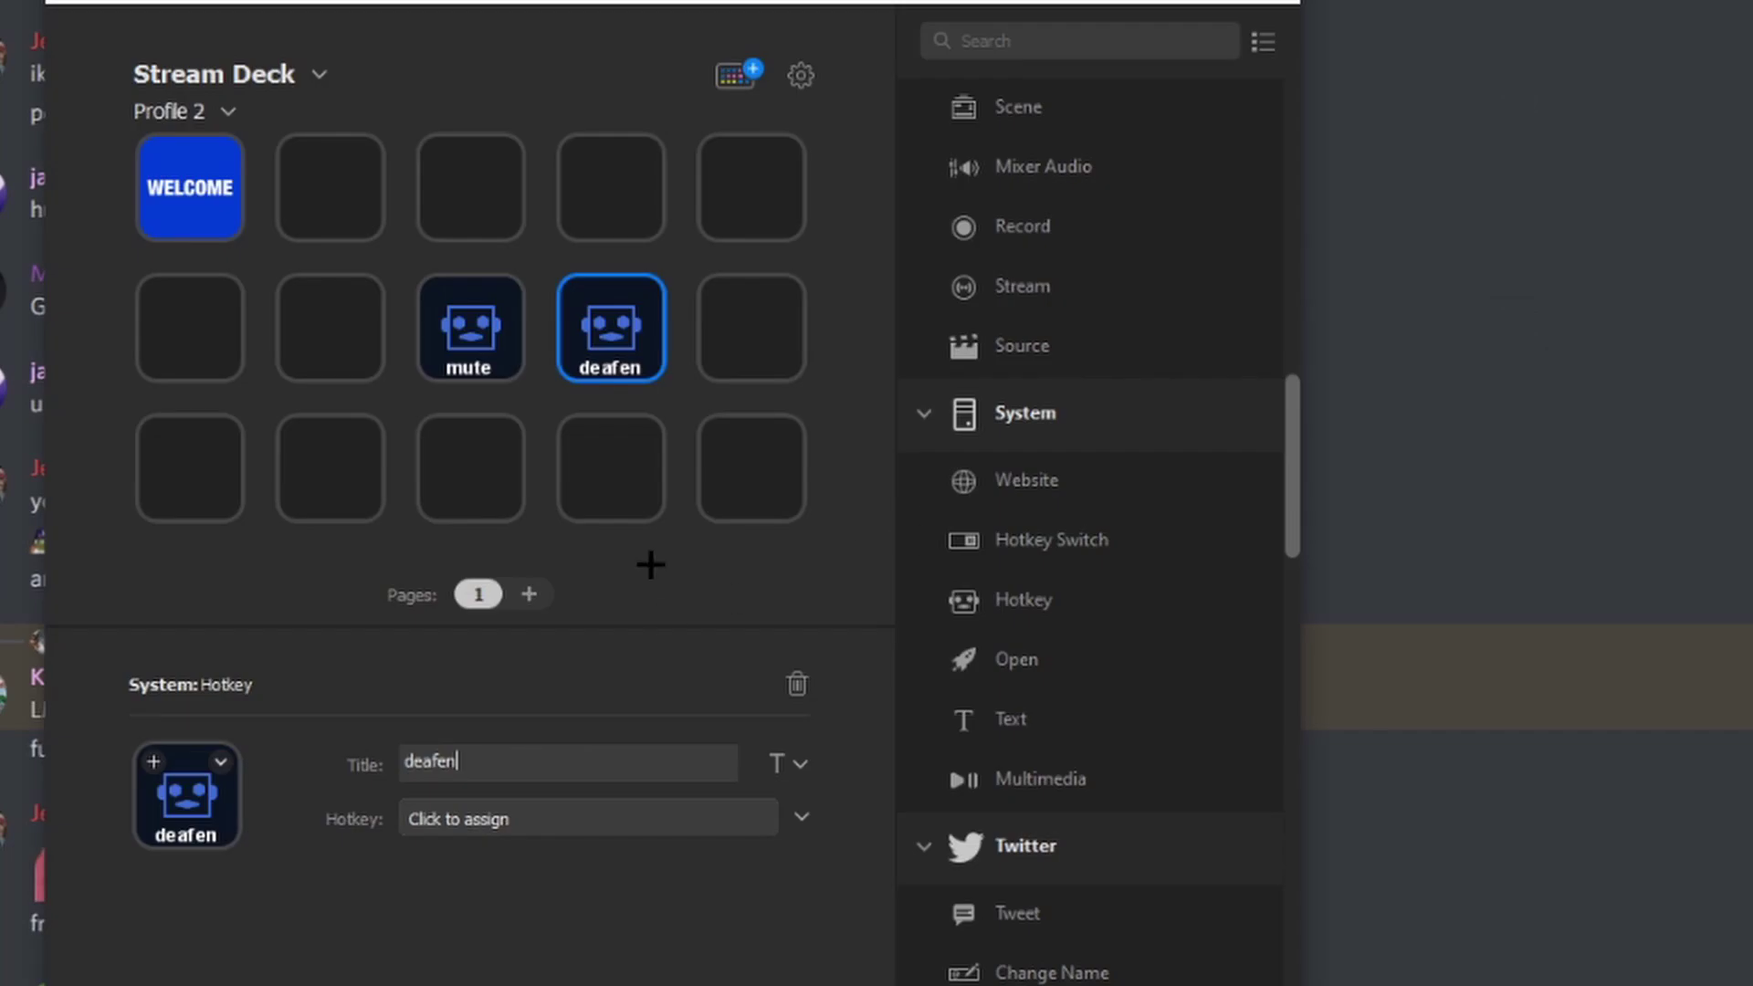
# - Record Ctrl+Shift+D as the deafen key's hotkey and minimise the Stream Deck window
pyautogui.click(553, 820)
pyautogui.hotkey('ctrl', 'shift', 'd')
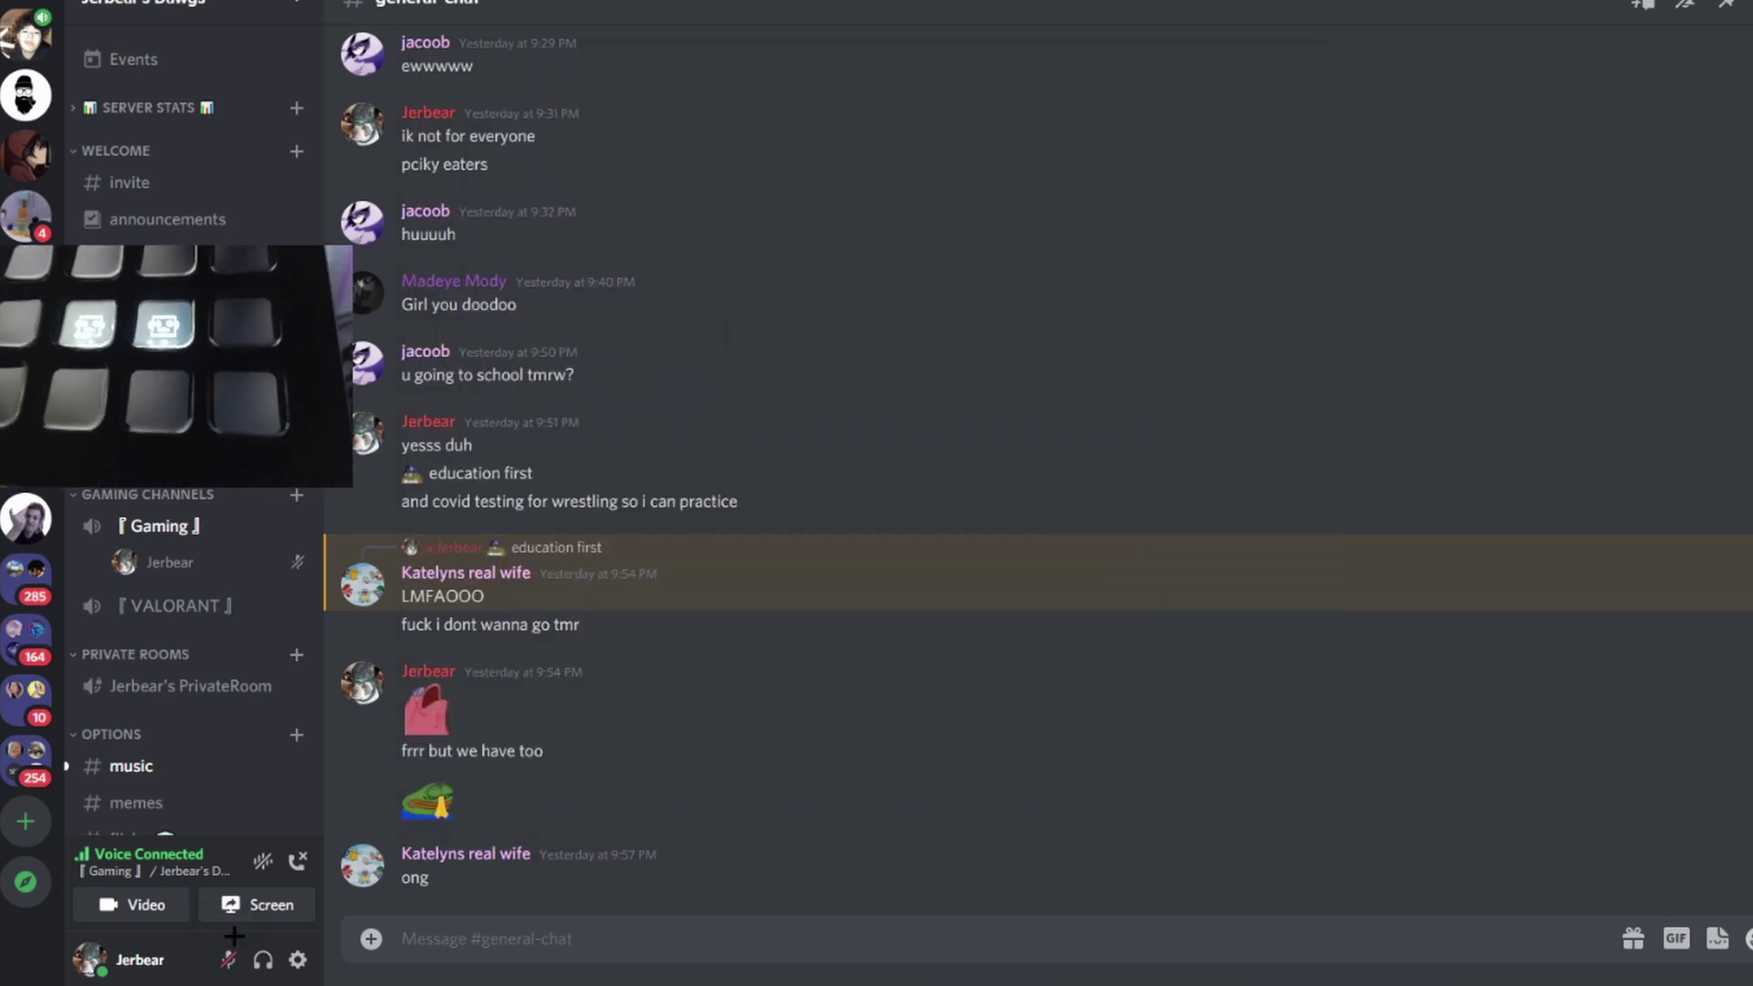
pyautogui.click(425, 554)
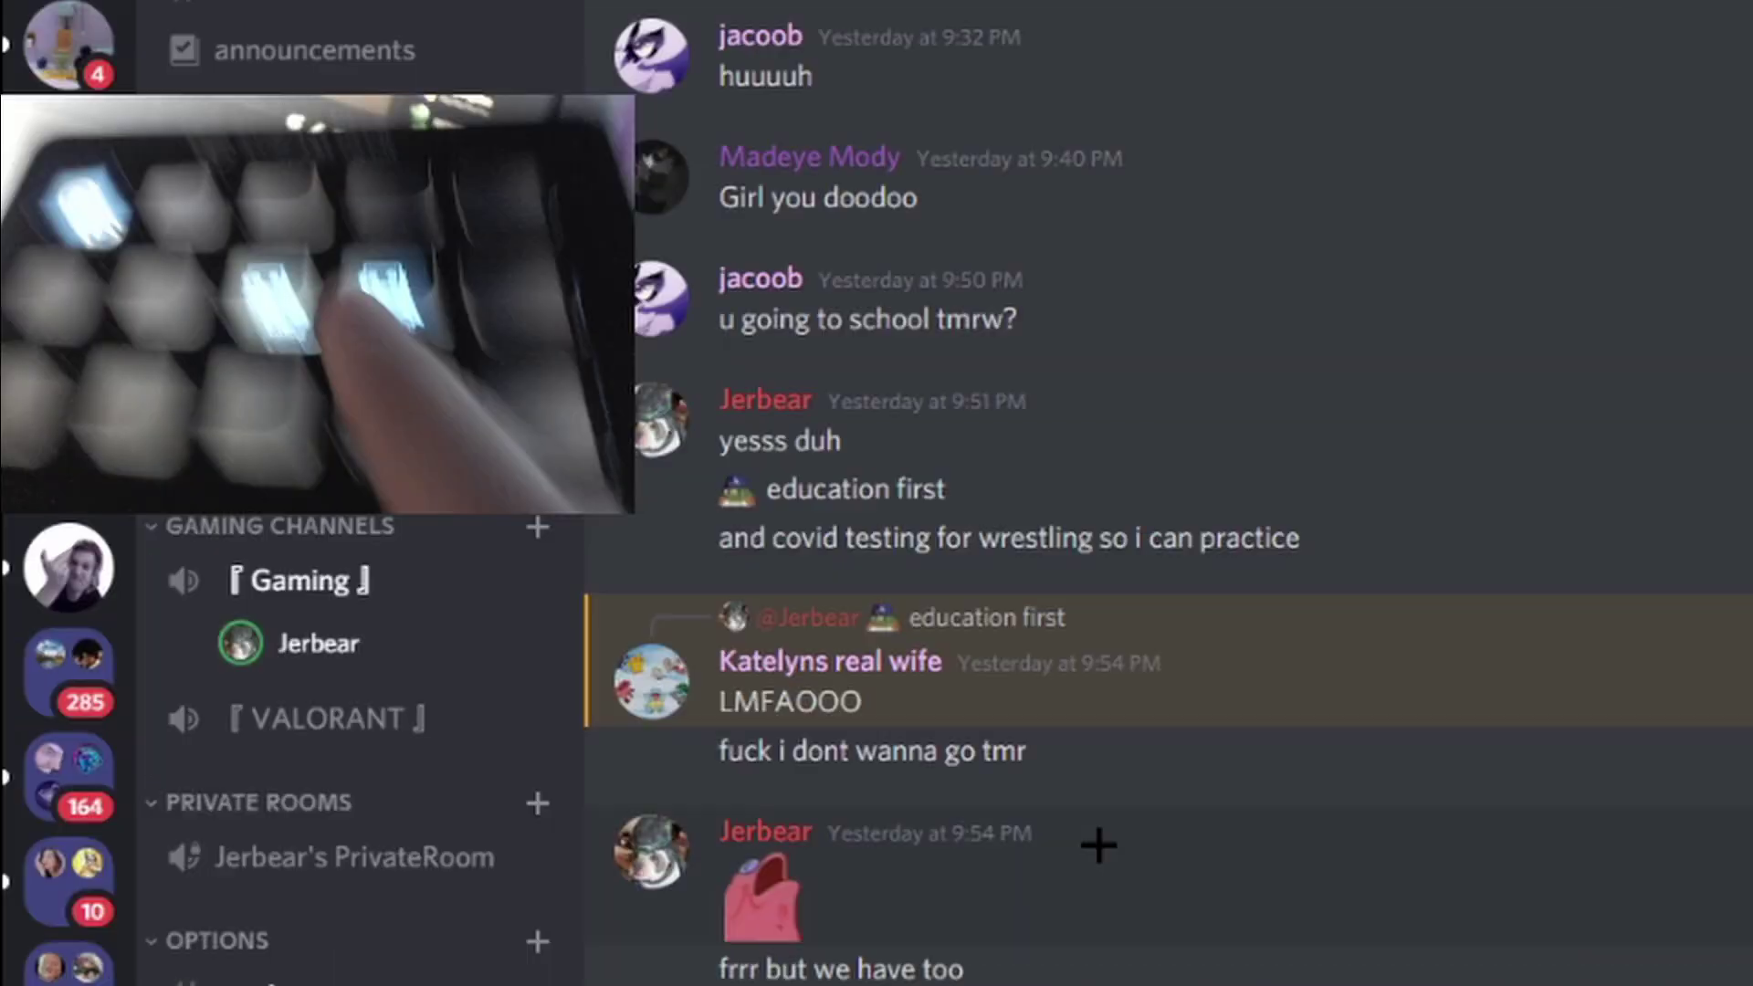
pyautogui.hotkey('ctrl', 'shift', 'd')
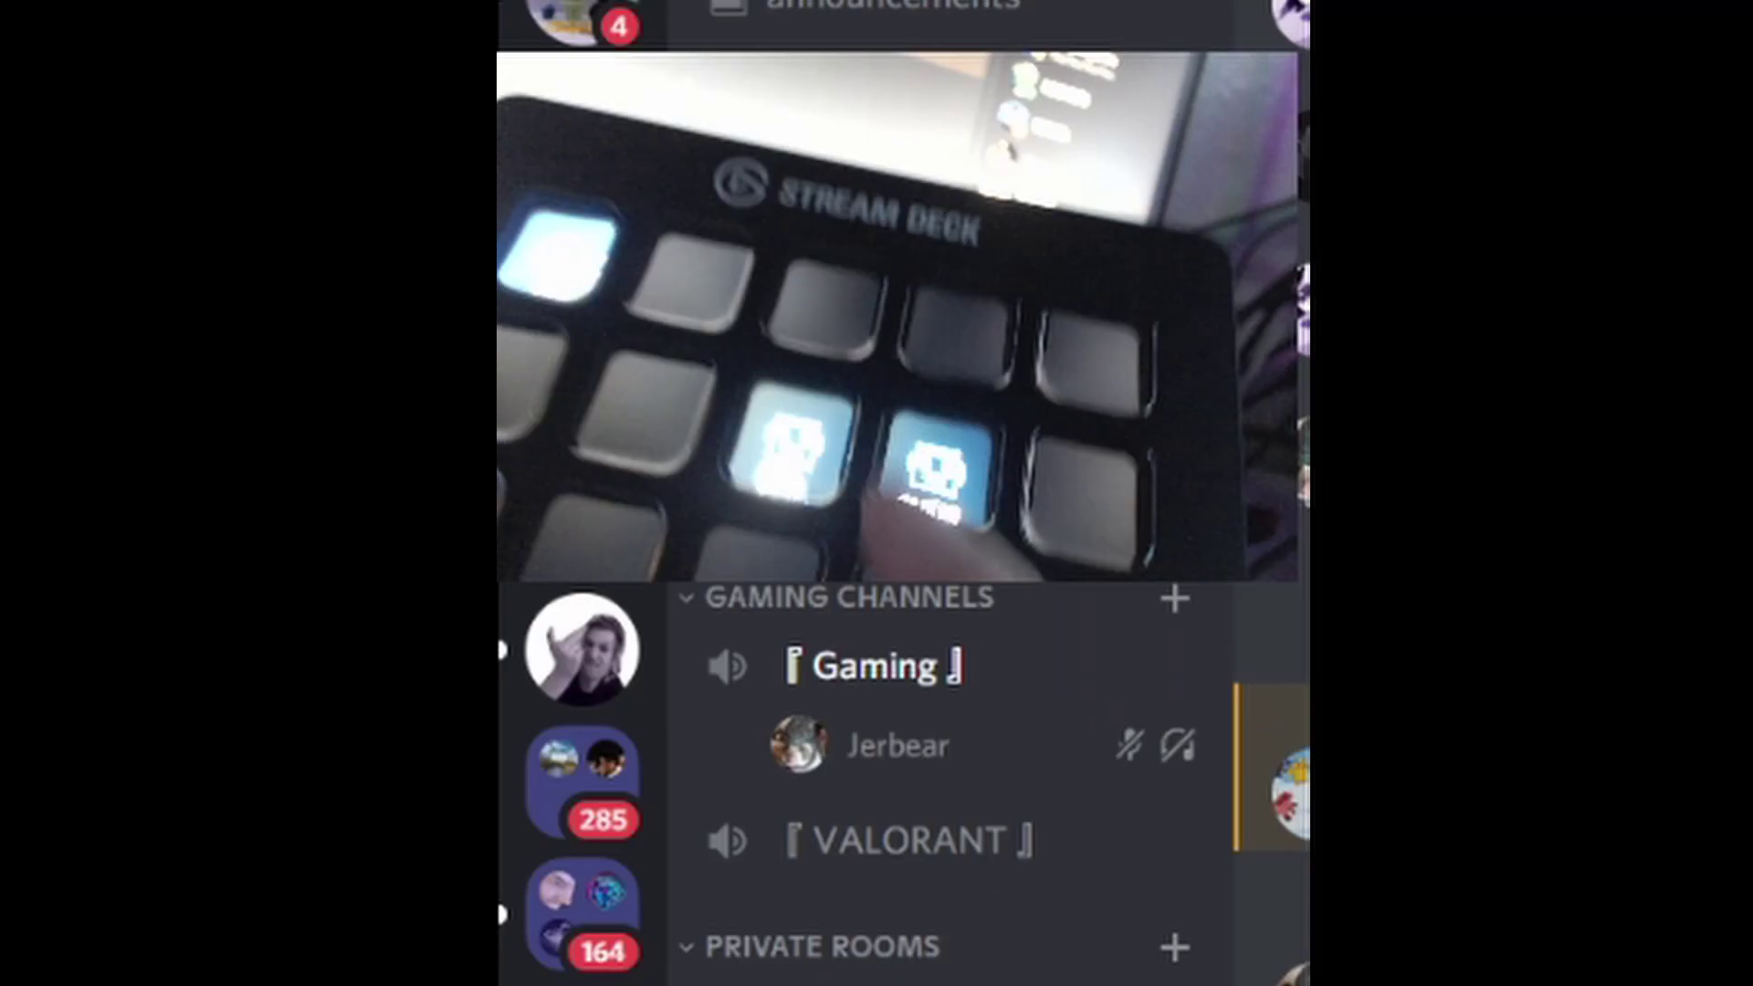
pyautogui.hotkey('ctrl', 'shift', 'd')
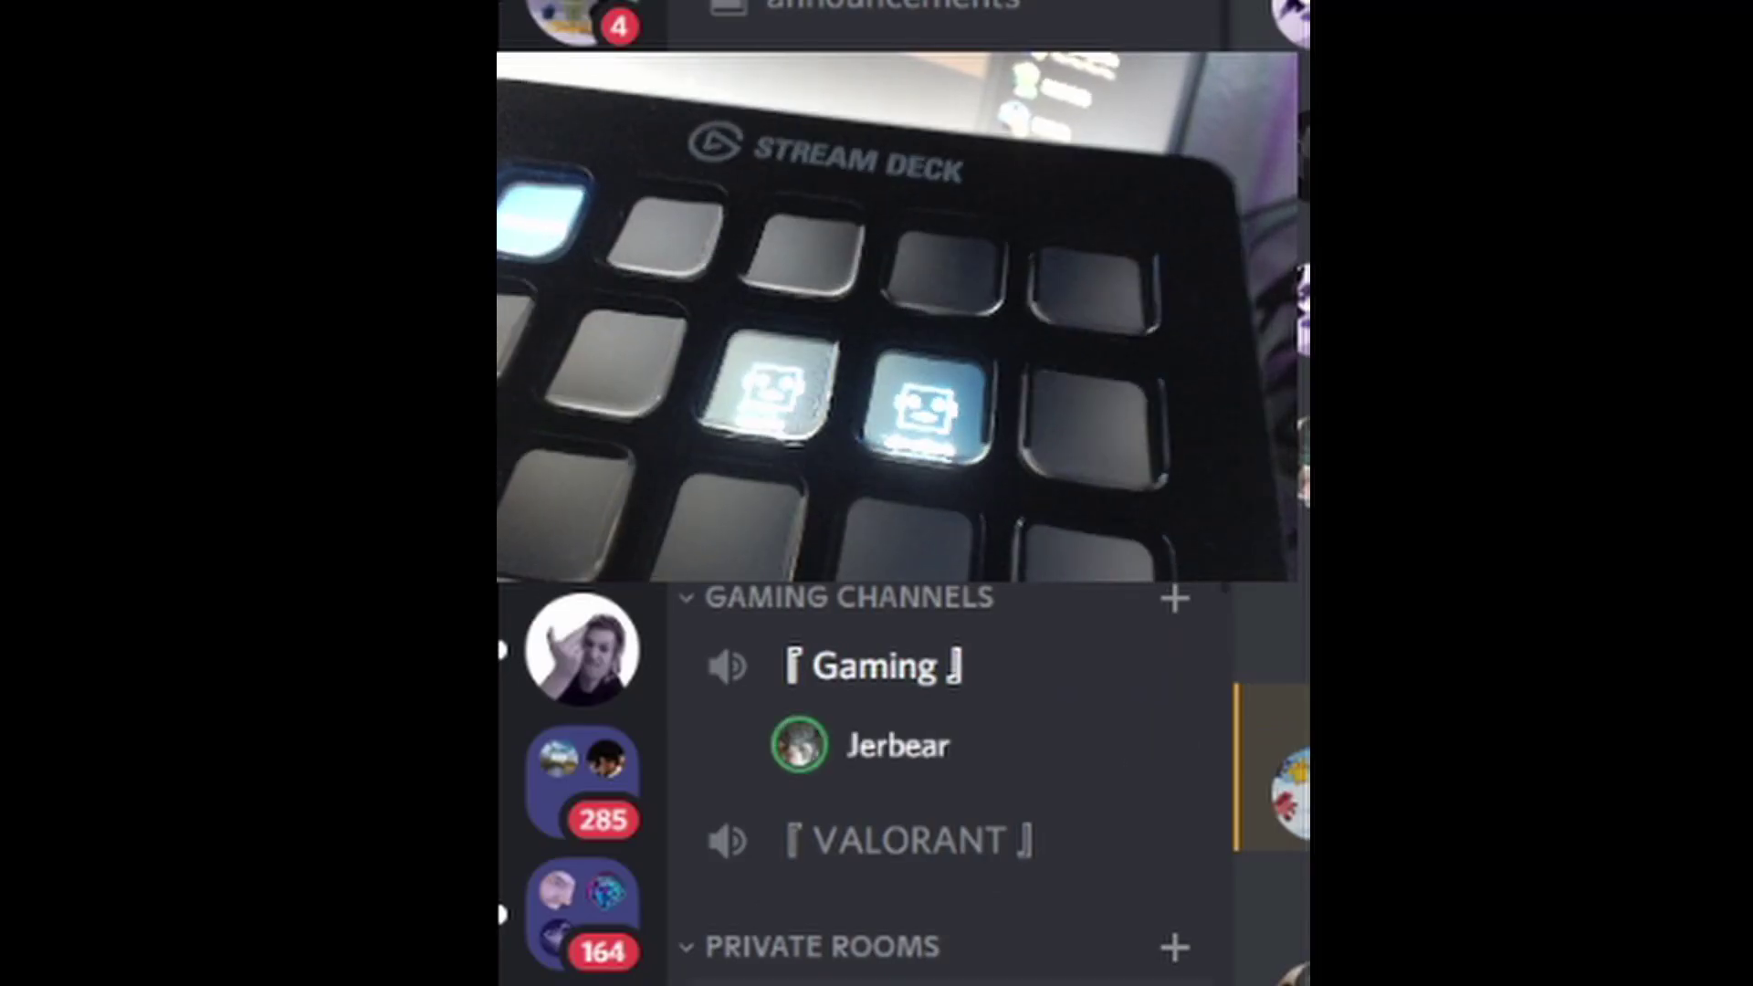
pyautogui.hotkey('ctrl', 'shift', 'd')
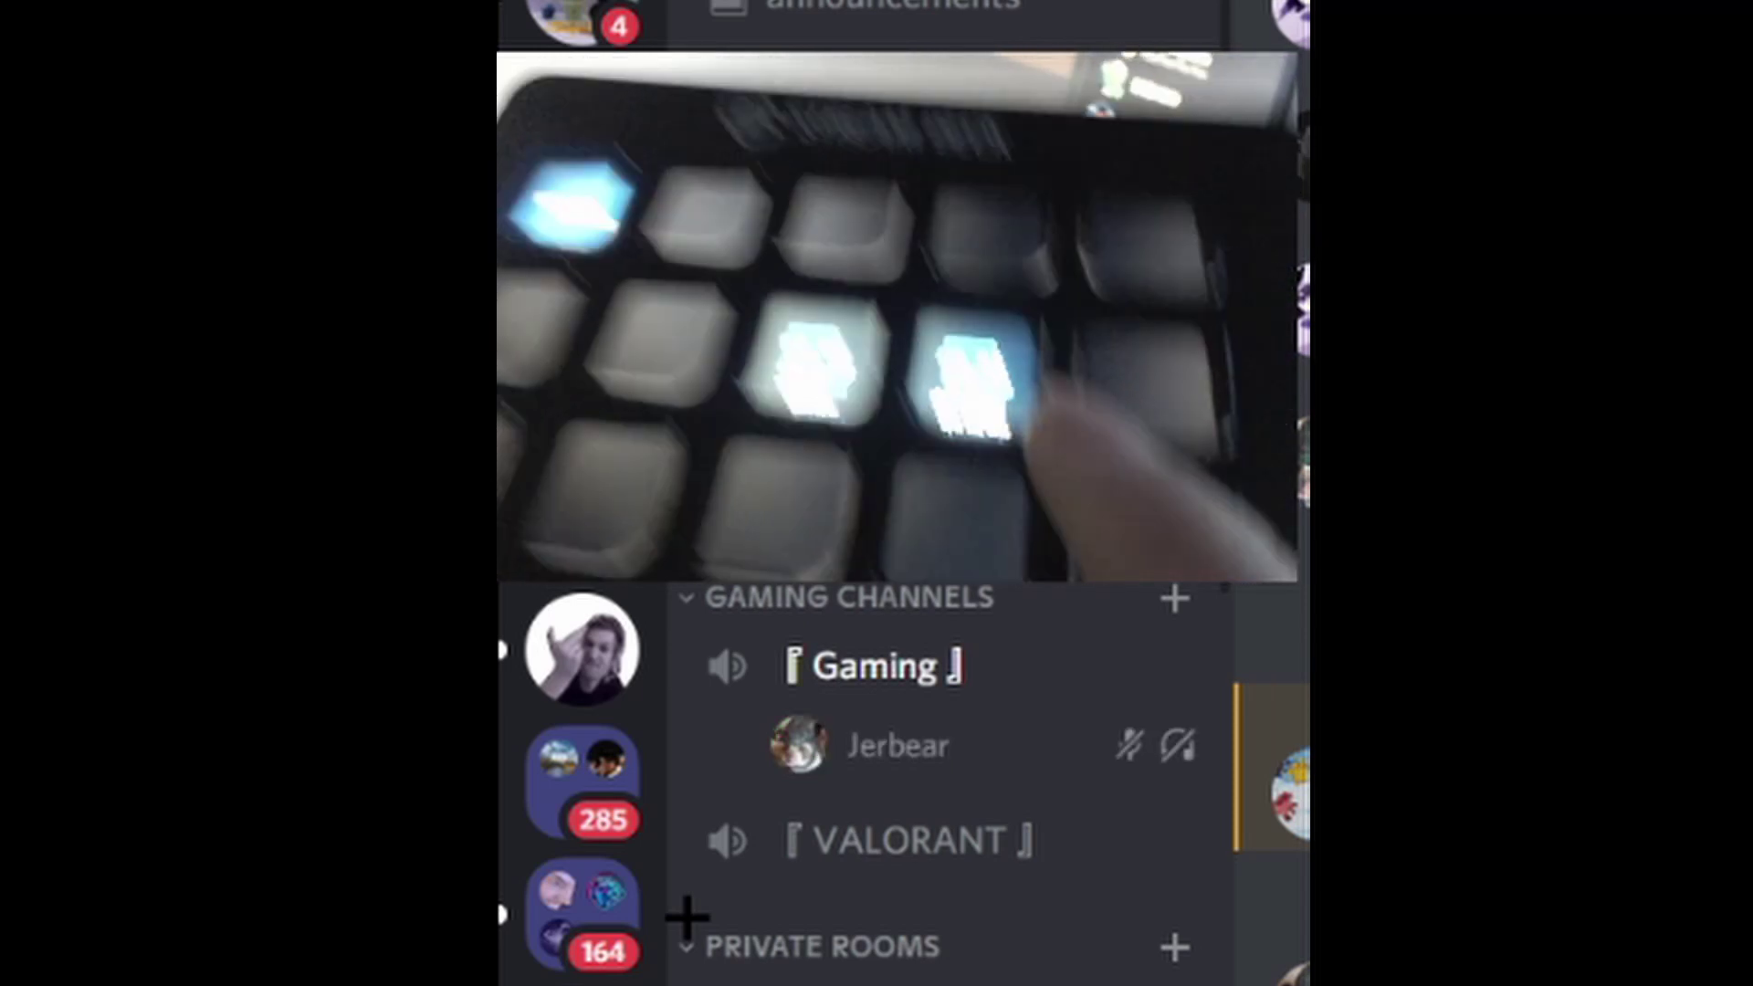
pyautogui.hotkey('ctrl', 'shift', 'd')
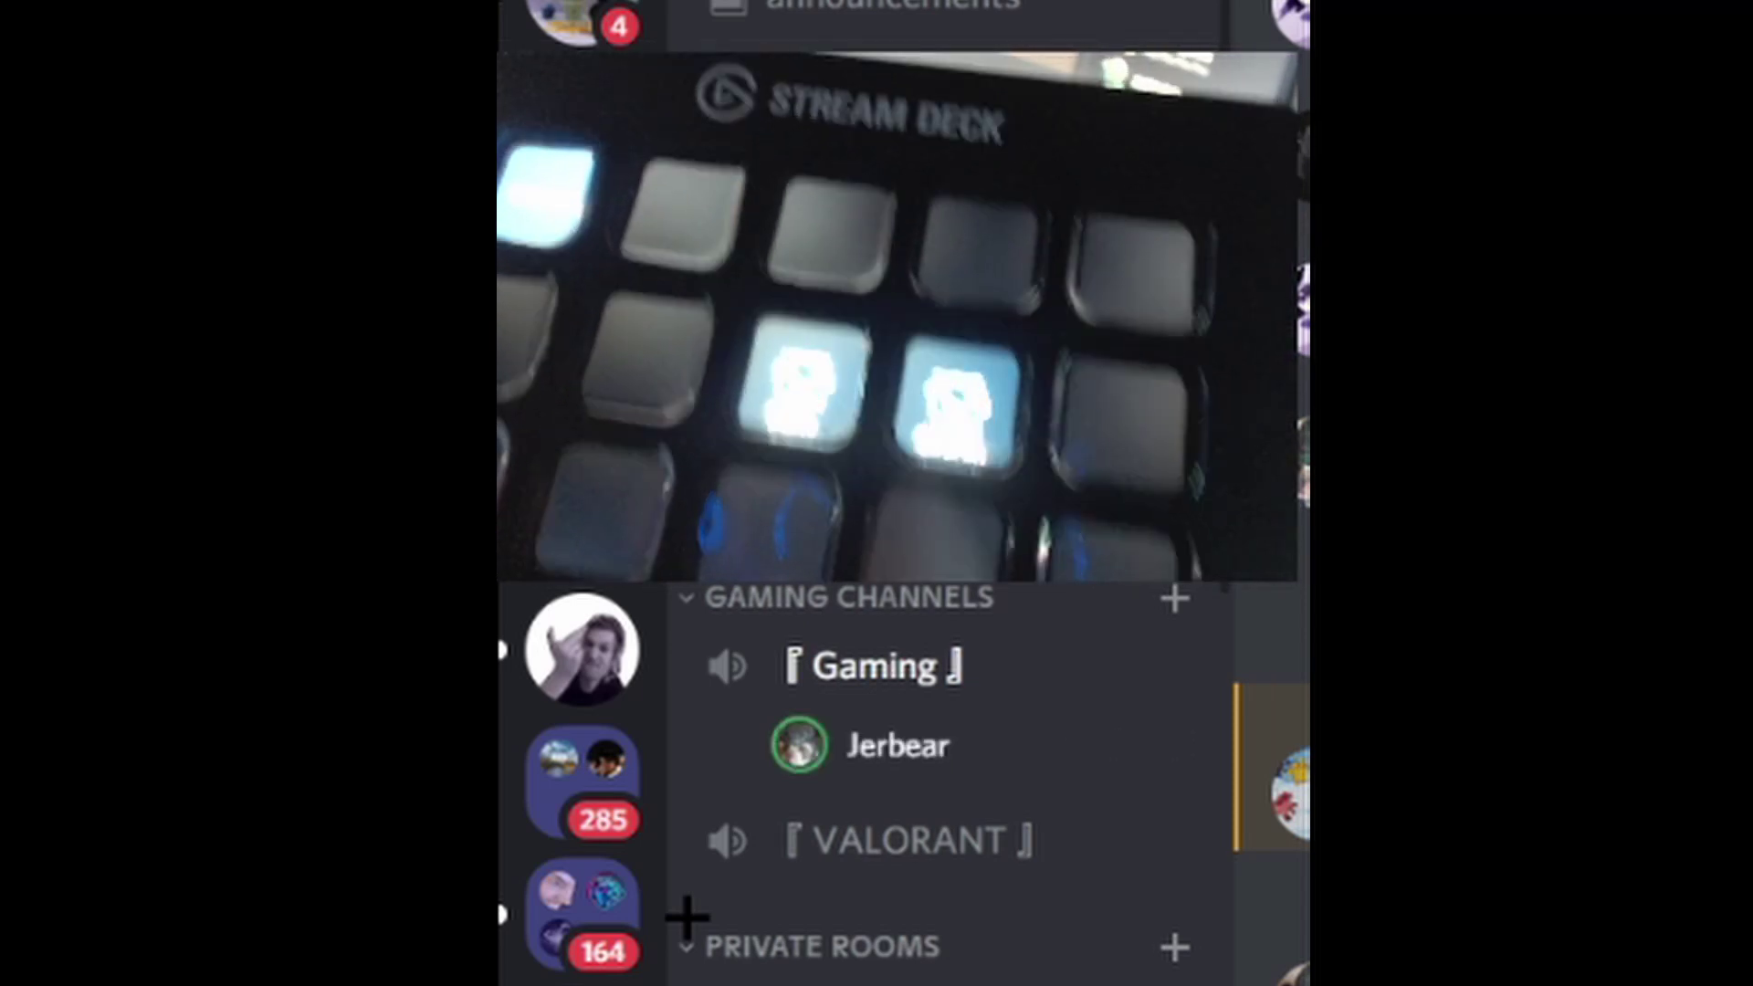